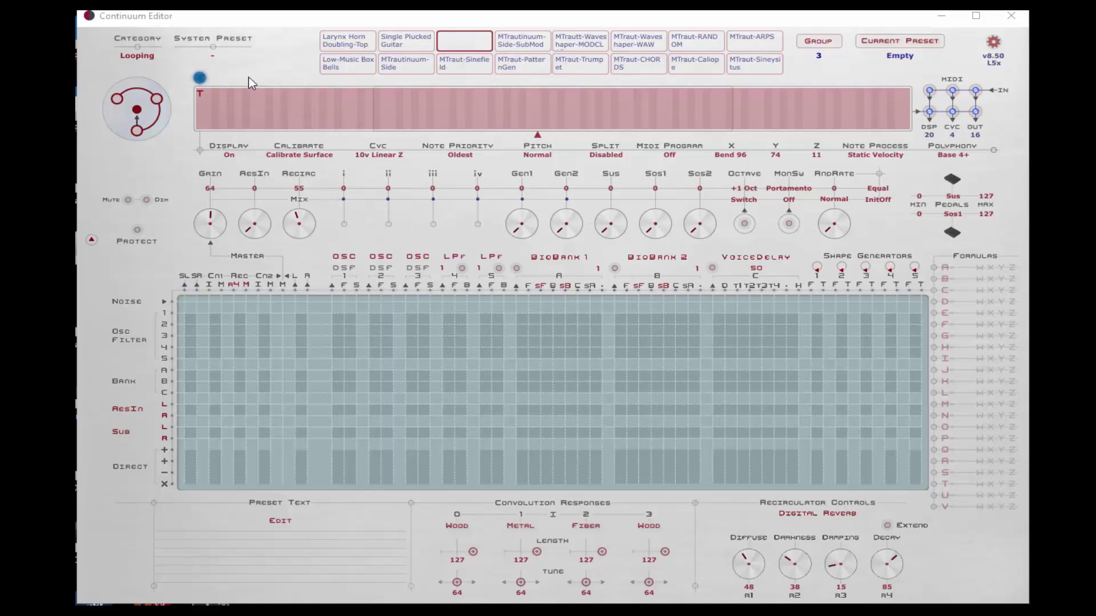
Load system preset 79 Spinning Oboe from the System Preset list
{"action": "left_click", "coordinate": [210, 57]}
{"action": "left_click", "coordinate": [211, 56]}
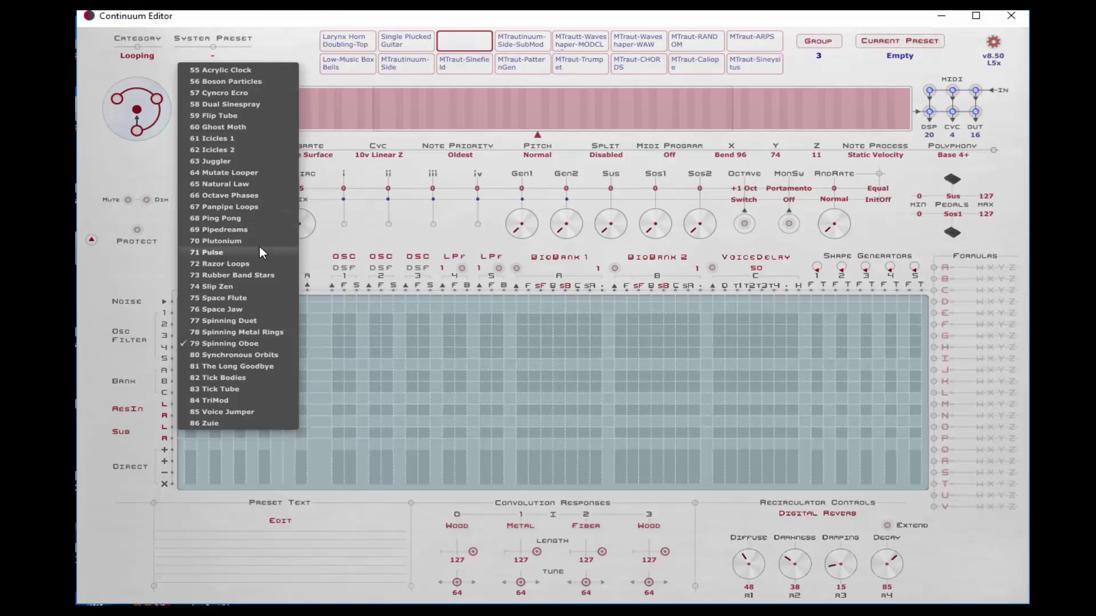
{"action": "left_click", "coordinate": [221, 343]}
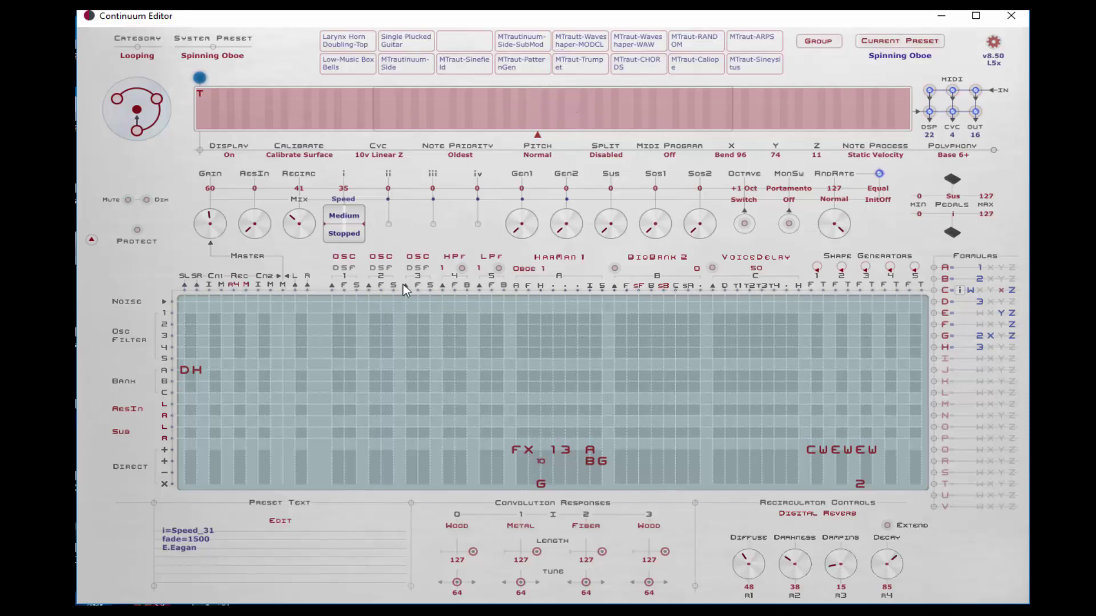
Step the Speed selector under i to Fast, then Medium, then back up to Fast
{"action": "left_click", "coordinate": [346, 221]}
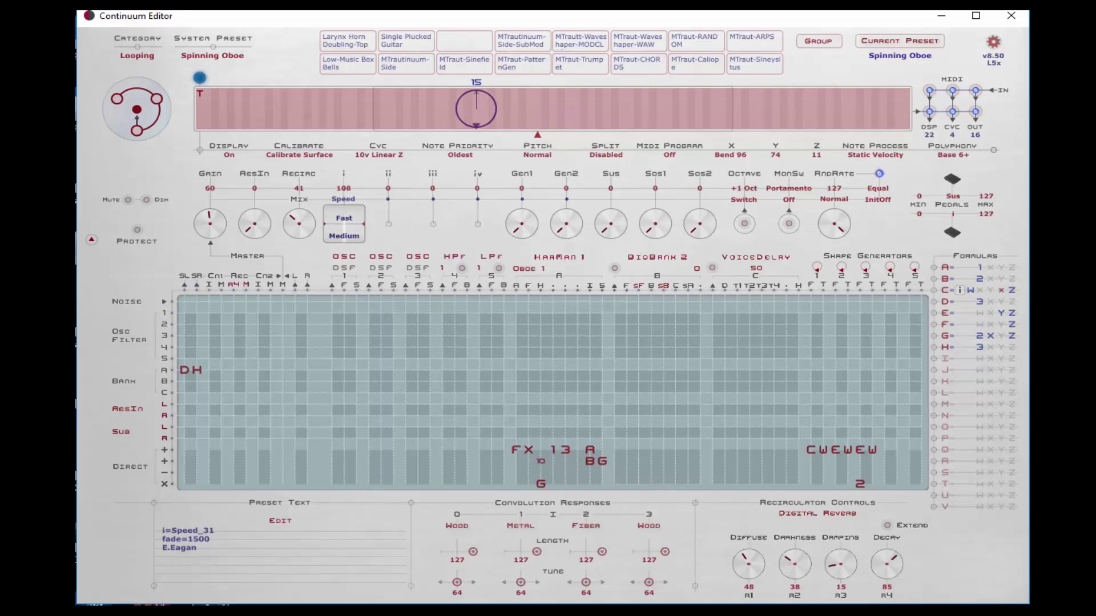
{"action": "left_click", "coordinate": [352, 230]}
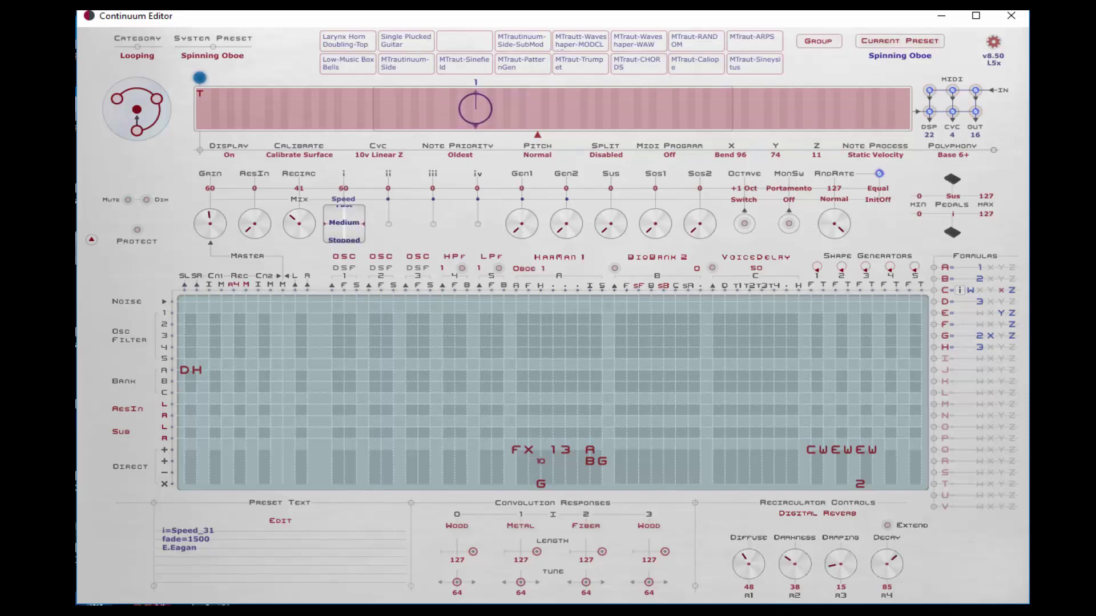
{"action": "scroll", "coordinate": [344, 225], "scroll_direction": "up", "scroll_amount": 2}
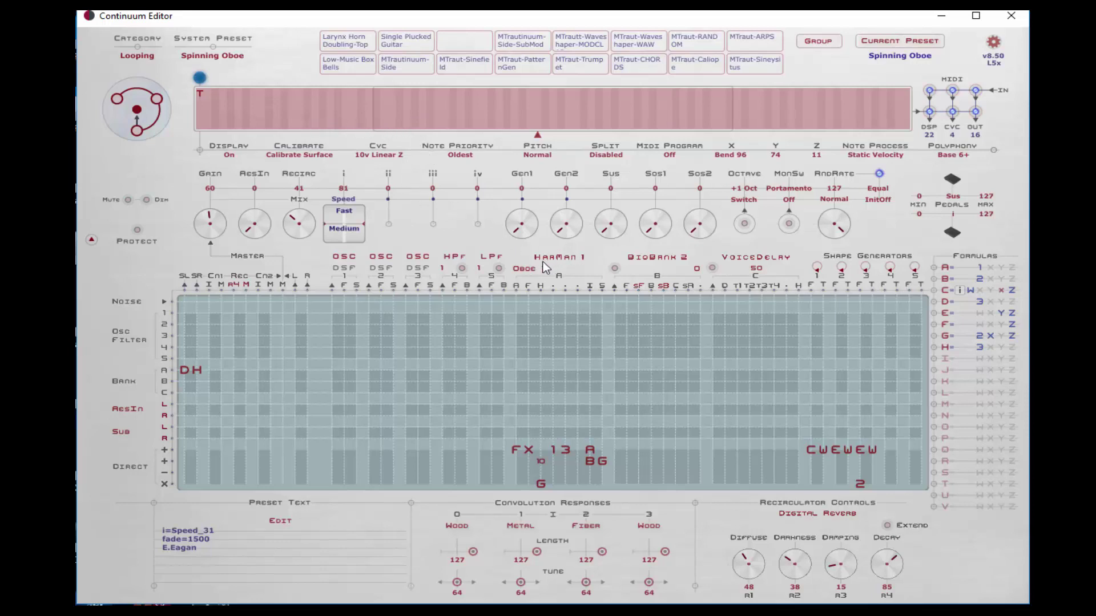
Audition Crystal and Alto Flute on HarMan 1, finally leaving it on mBiraski
{"action": "left_click", "coordinate": [523, 269]}
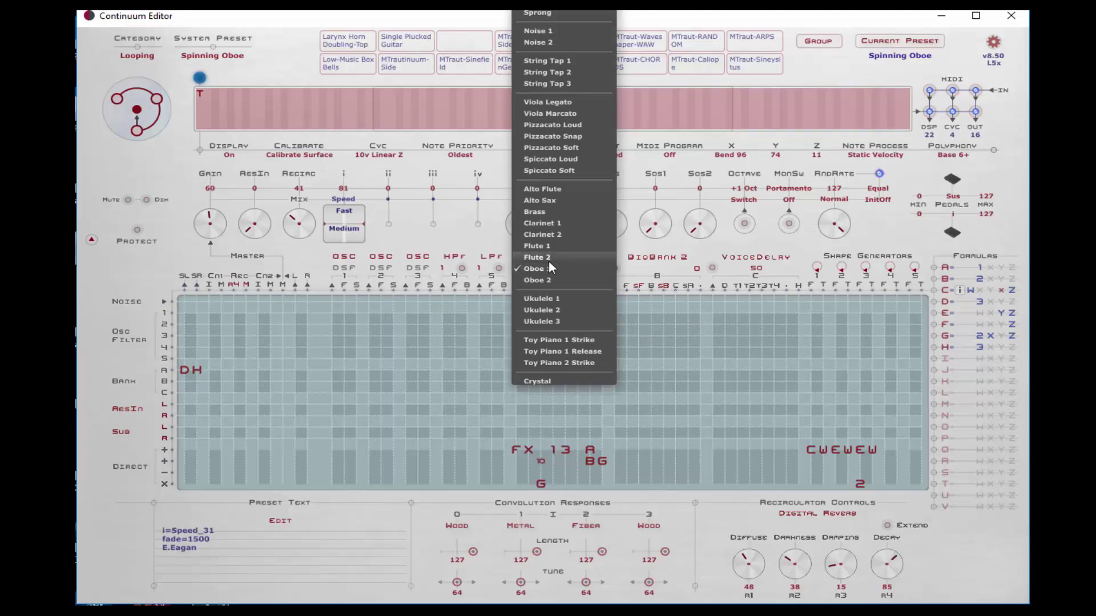
{"action": "left_click", "coordinate": [537, 381]}
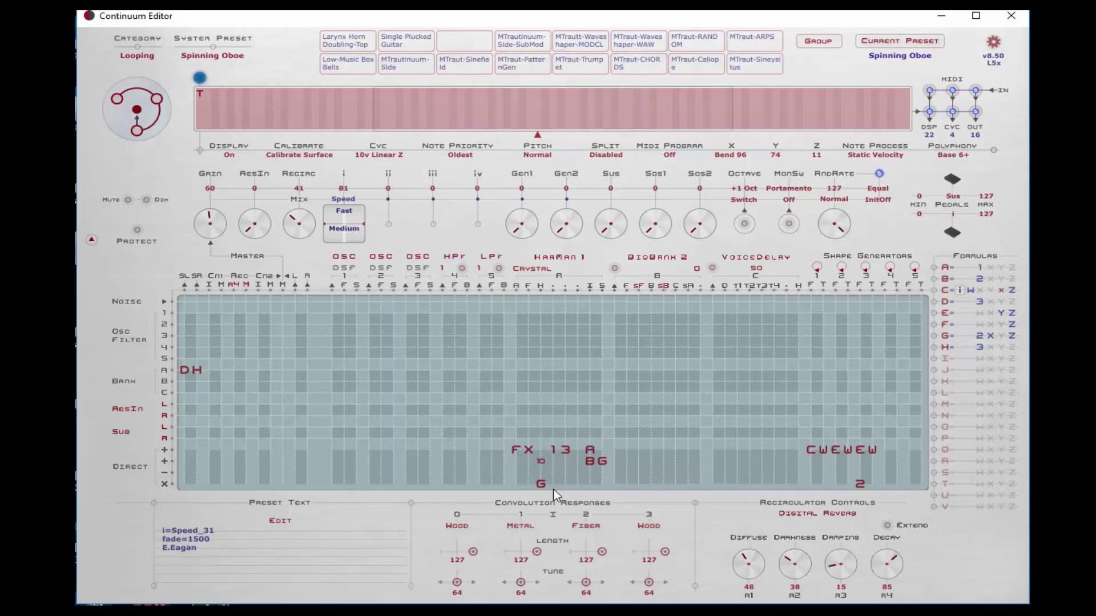
{"action": "left_click", "coordinate": [540, 269]}
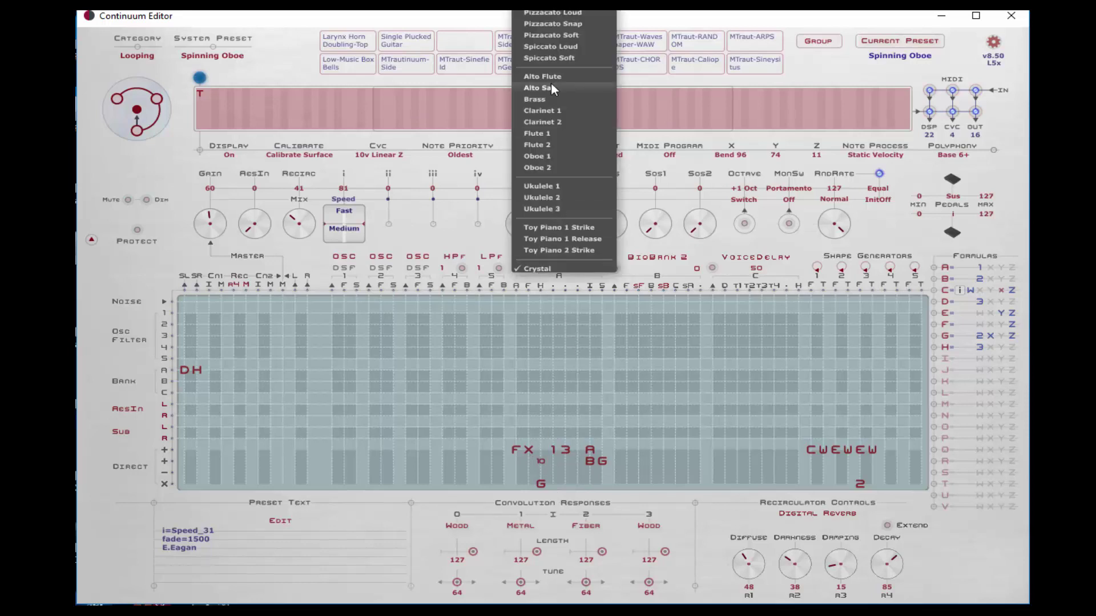
{"action": "left_click", "coordinate": [550, 77]}
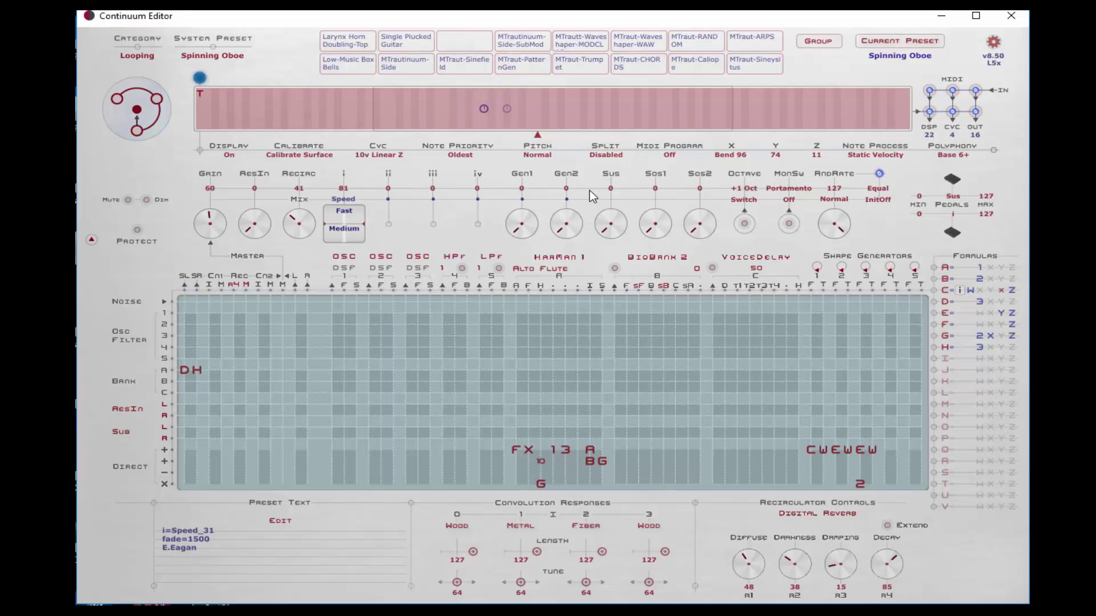
{"action": "left_click", "coordinate": [550, 270]}
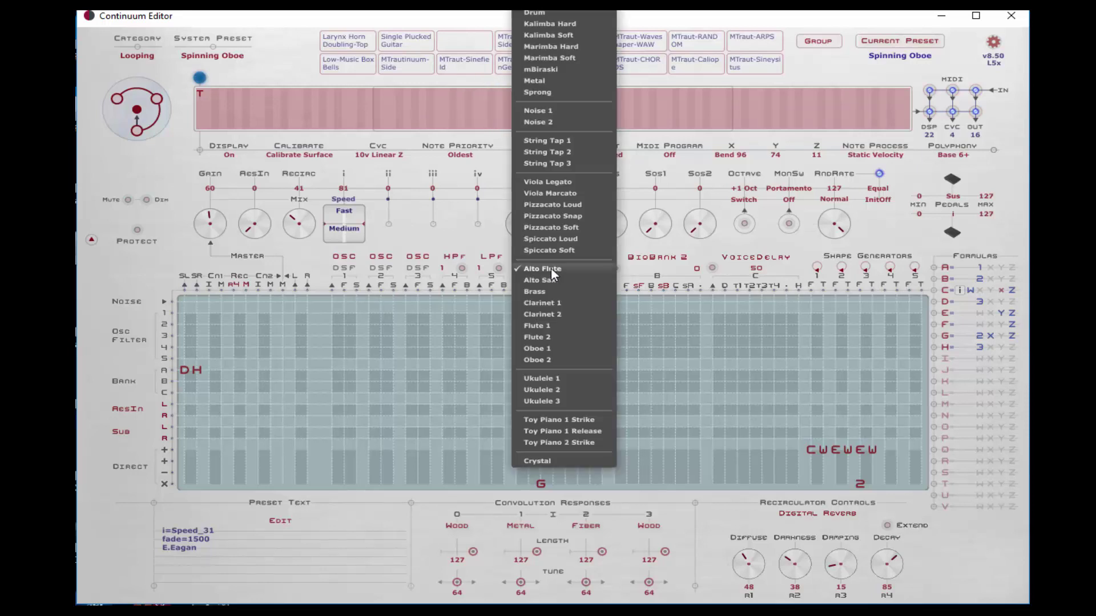
{"action": "left_click", "coordinate": [546, 69]}
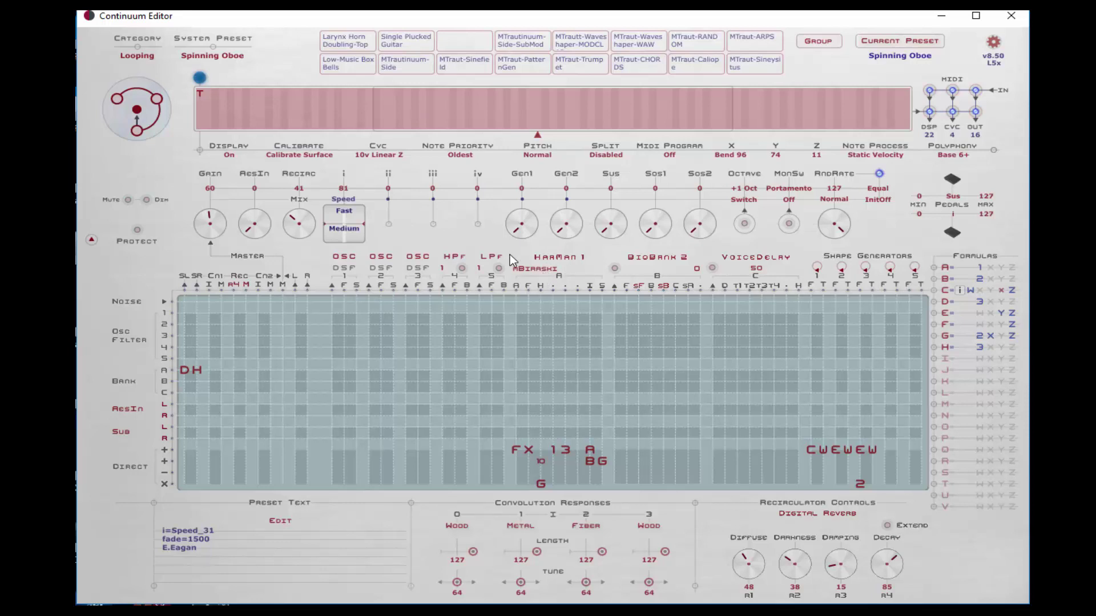
Return HarMan 1 to Oboe 1 and raise the master Gain to 62
{"action": "left_click", "coordinate": [537, 271]}
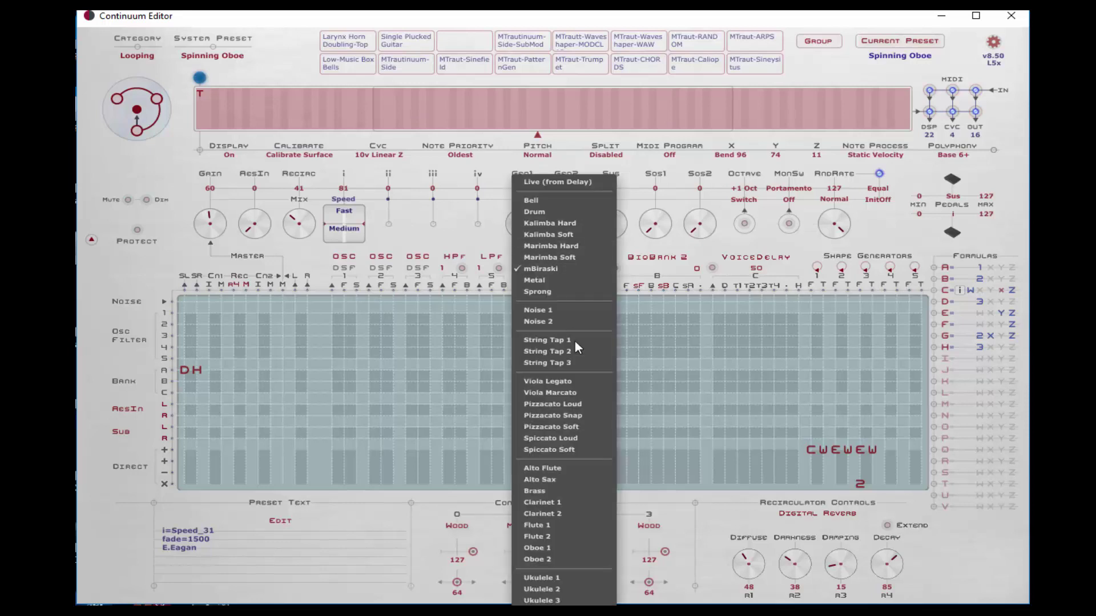
{"action": "left_click", "coordinate": [546, 548]}
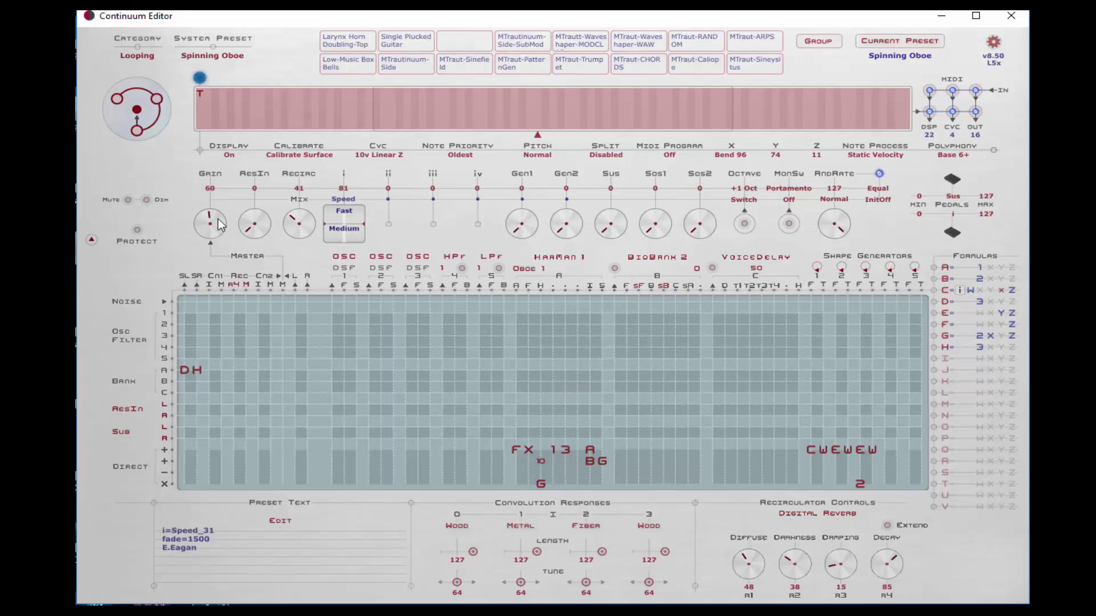
{"action": "mouse_move", "coordinate": [210, 219]}
{"action": "left_mouse_down"}
{"action": "mouse_move", "coordinate": [210, 246]}
{"action": "mouse_move", "coordinate": [210, 215]}
{"action": "left_mouse_up"}
Place formula V in the Direct X row with Cons set to W at 1.00
{"action": "left_click", "coordinate": [936, 507]}
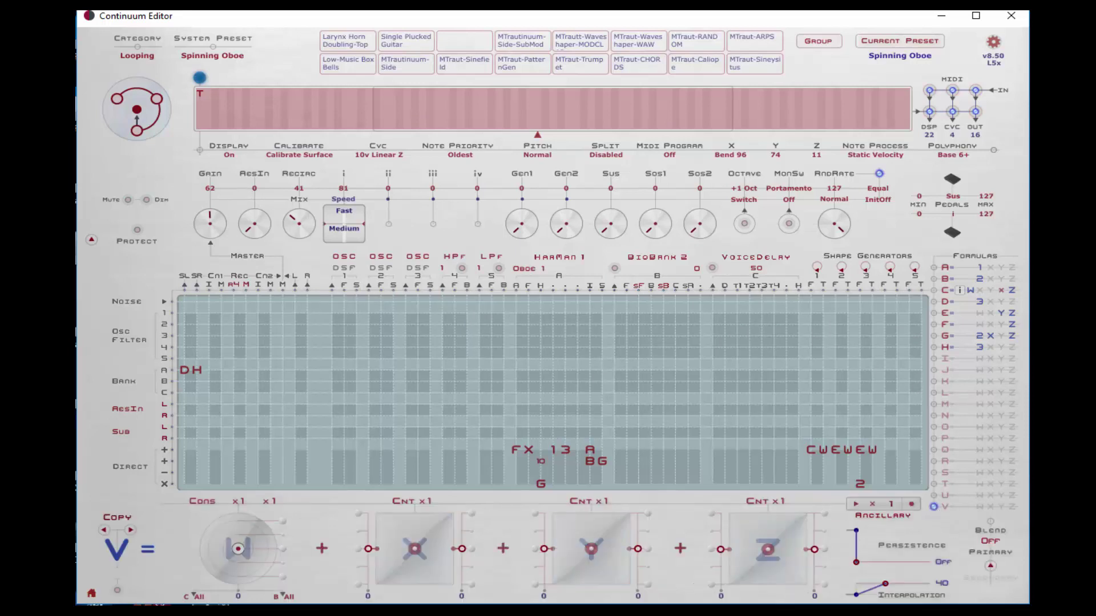
{"action": "left_click", "coordinate": [186, 483]}
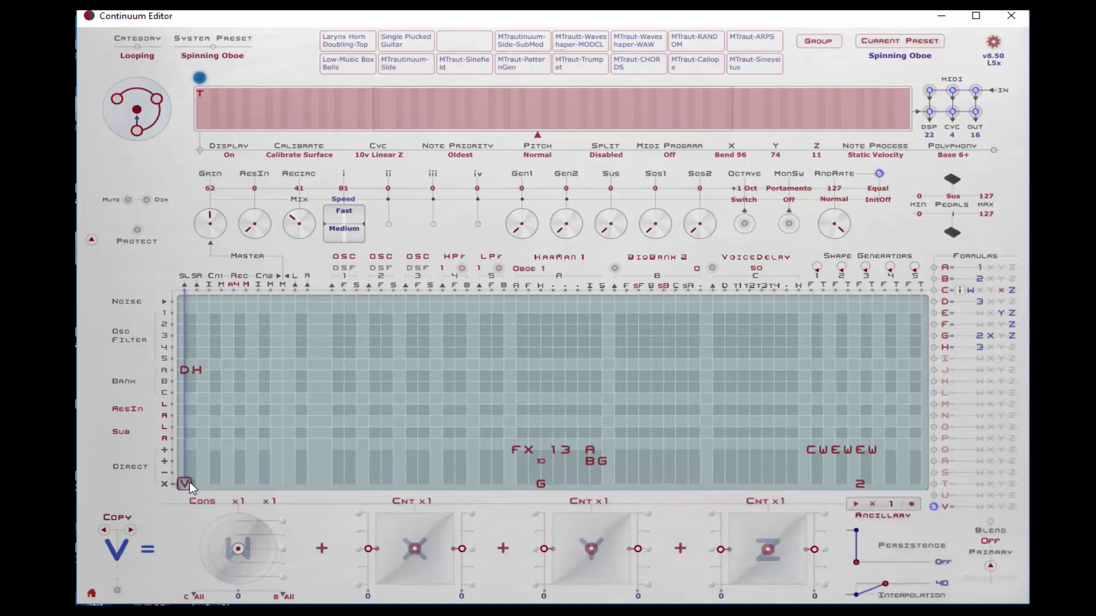
{"action": "left_click", "coordinate": [194, 484]}
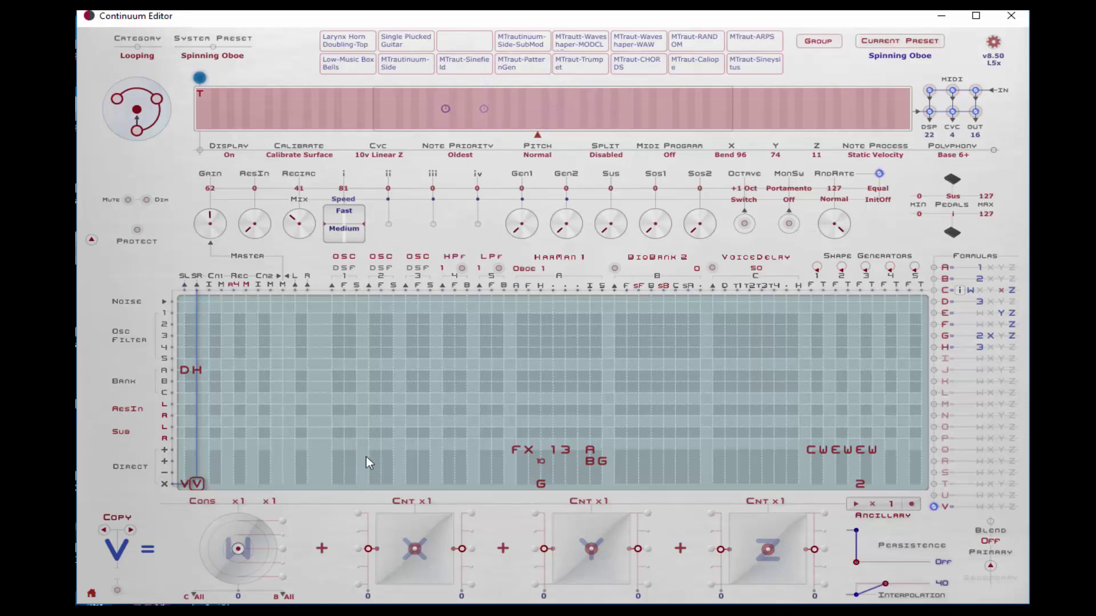
{"action": "left_click", "coordinate": [282, 521]}
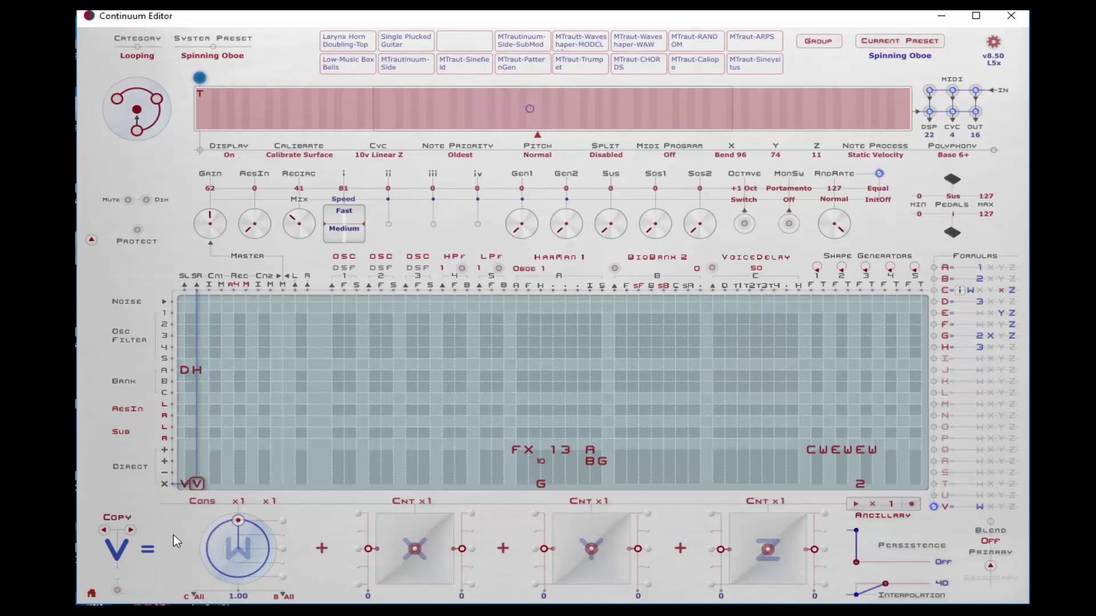
{"action": "left_click_drag", "start_coordinate": [239, 521], "coordinate": [238, 540]}
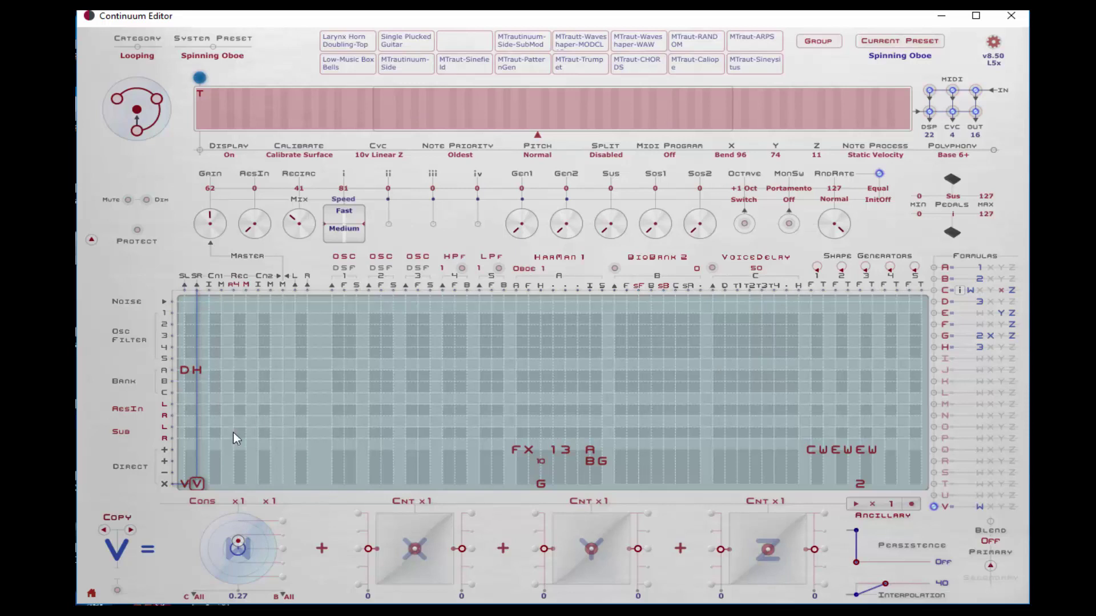
{"action": "left_click", "coordinate": [284, 522]}
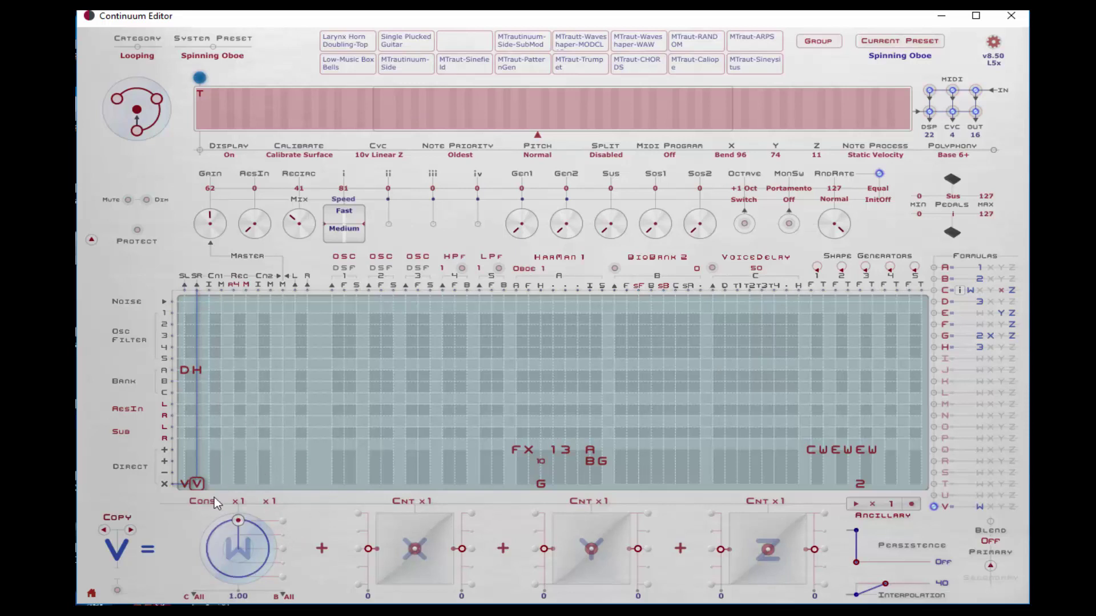
Delete formula V from its bottom-row matrix cell
{"action": "left_click", "coordinate": [185, 483]}
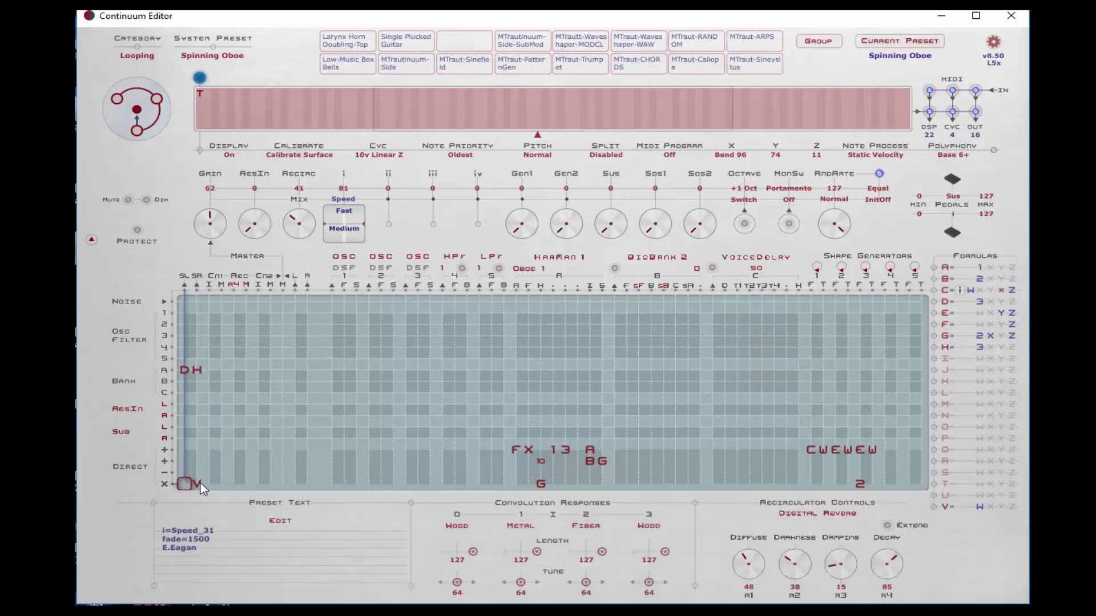
{"action": "left_click", "coordinate": [201, 484]}
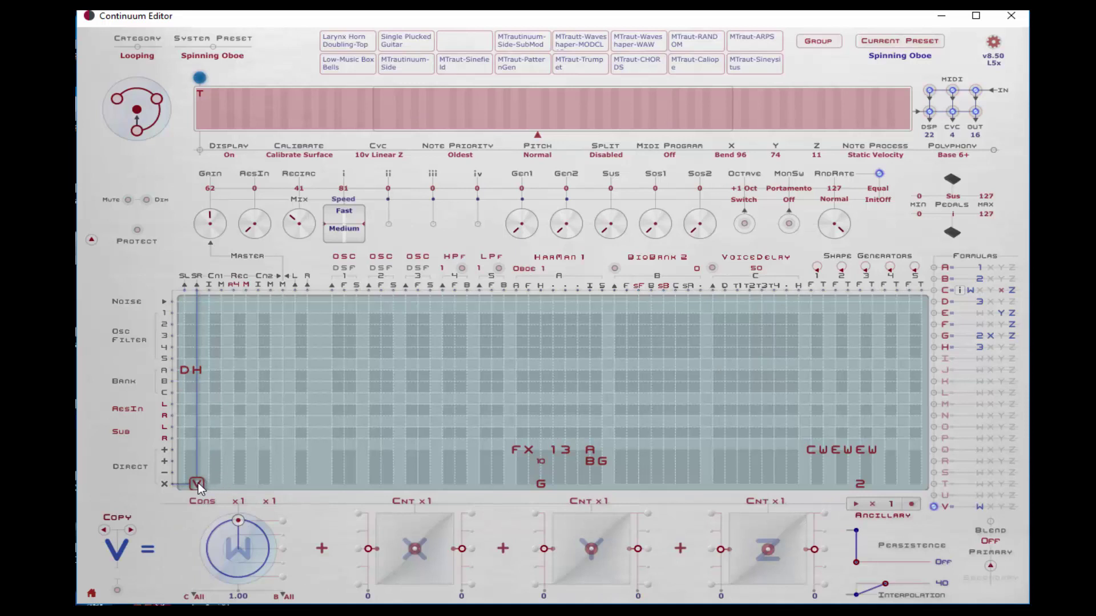
{"action": "left_click", "coordinate": [197, 483]}
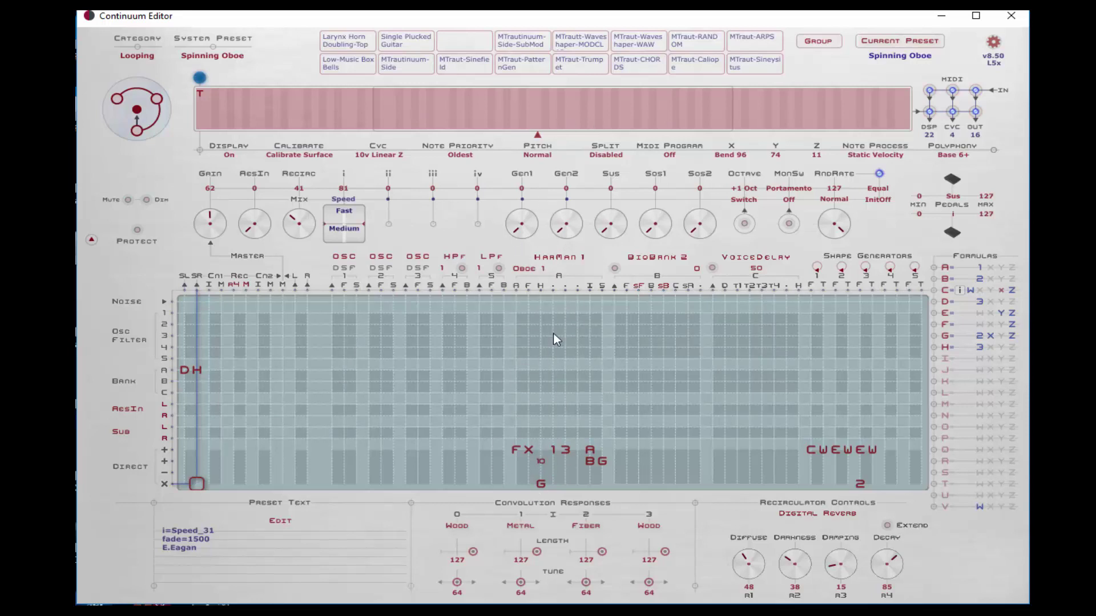
Turn BiqBank 2 into HarMan 2 using the Oboe 1 sound
{"action": "left_click", "coordinate": [633, 257]}
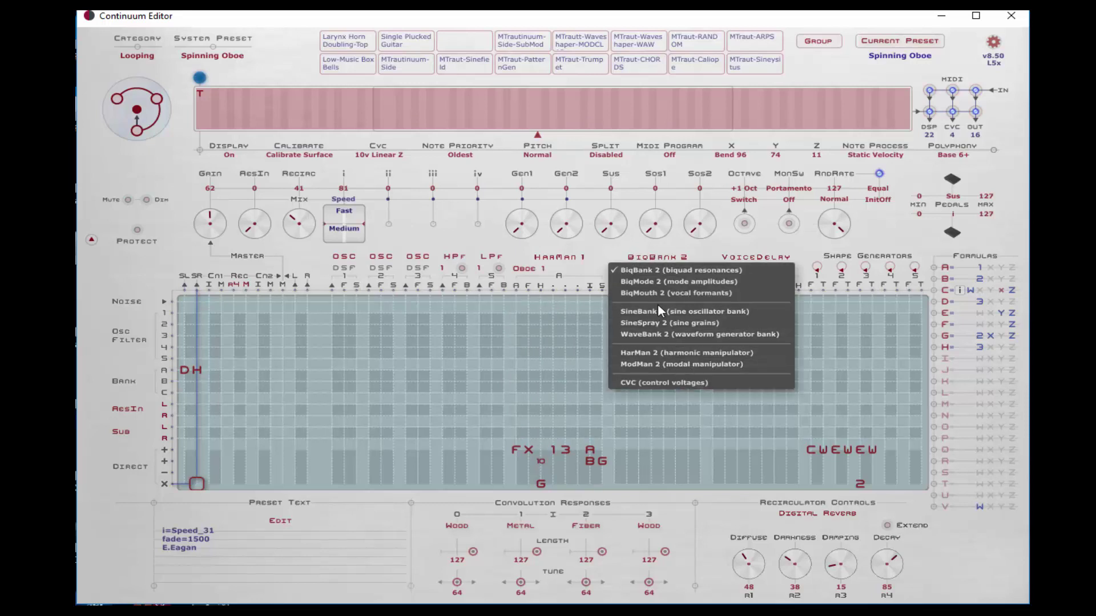
{"action": "left_click", "coordinate": [655, 354]}
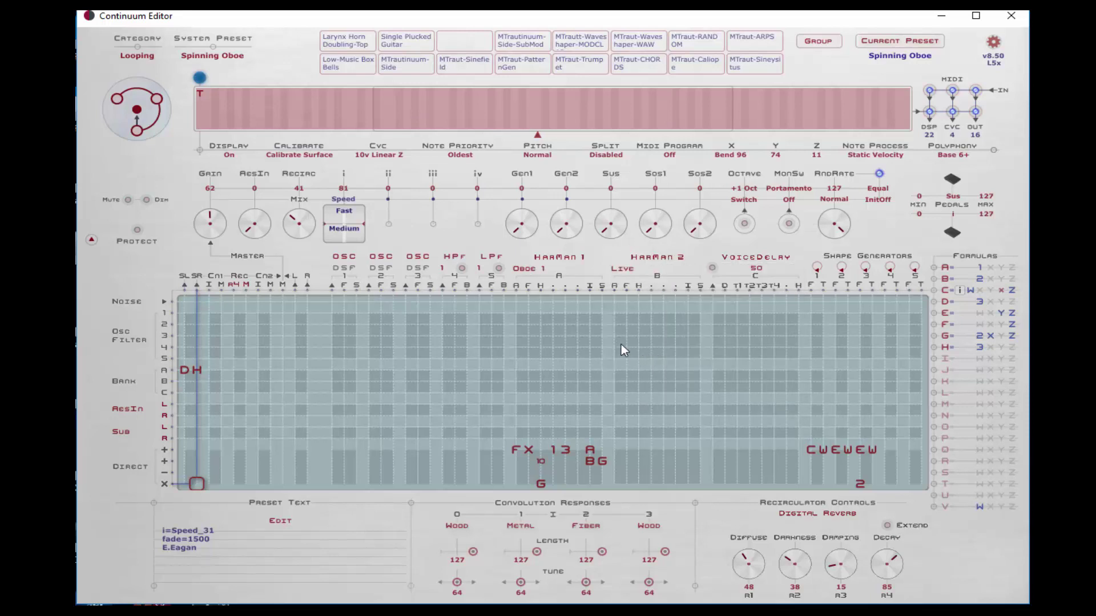
{"action": "left_click", "coordinate": [622, 269]}
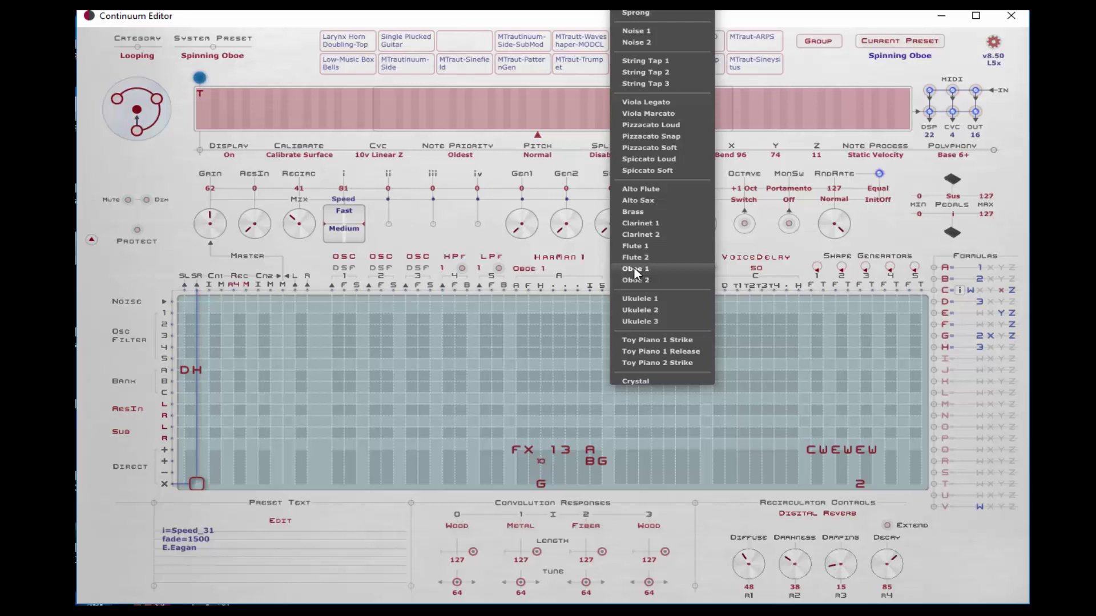
{"action": "left_click", "coordinate": [634, 269]}
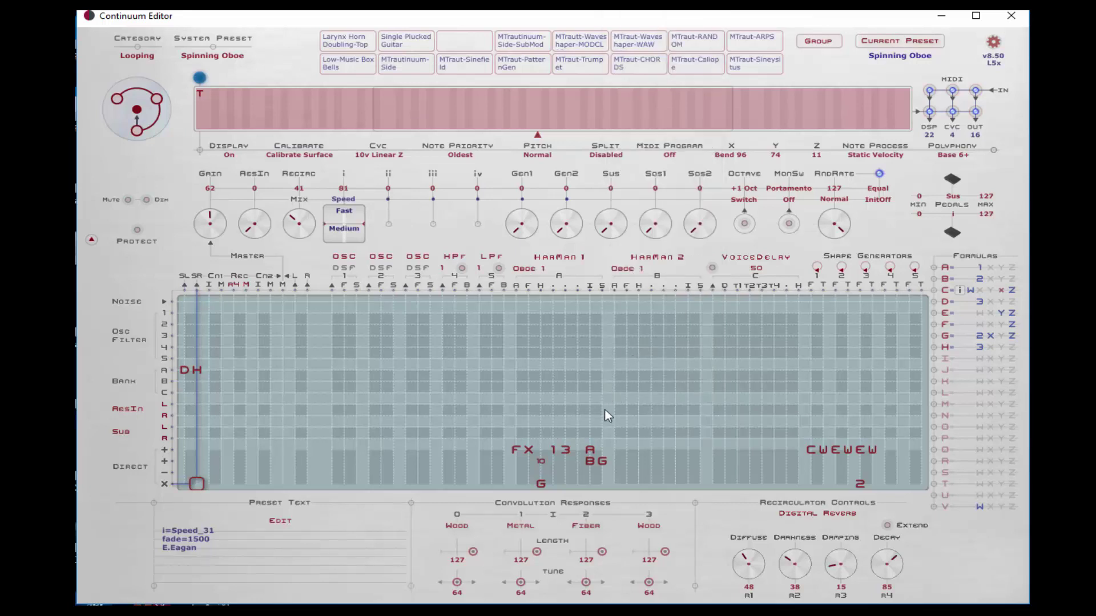
Route formulas F, X and G into HarMan 2's matrix column
{"action": "left_click", "coordinate": [616, 450]}
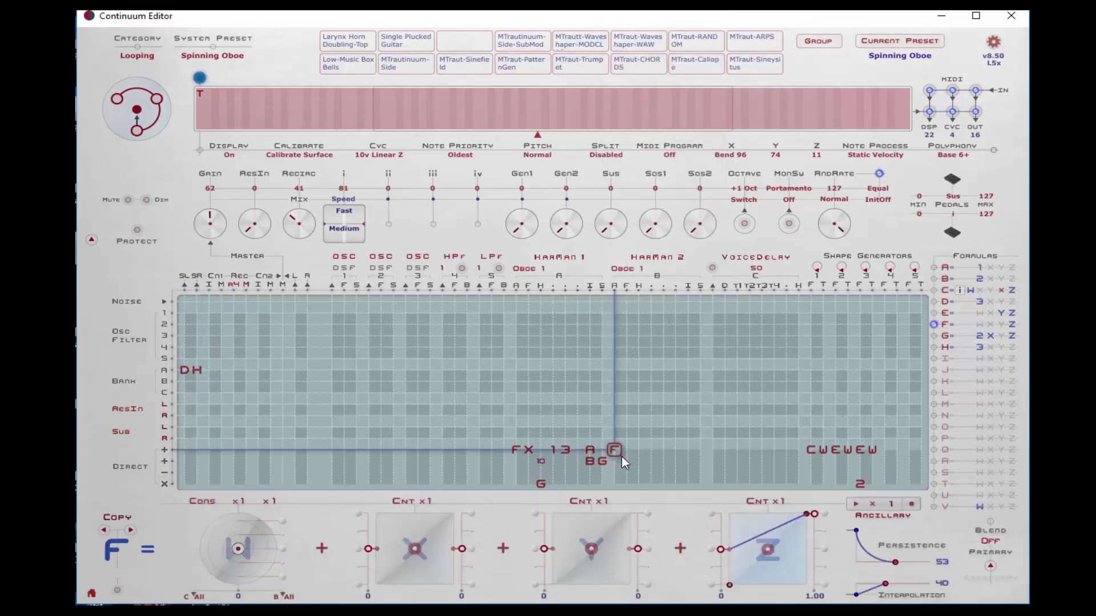
{"action": "left_click", "coordinate": [626, 450]}
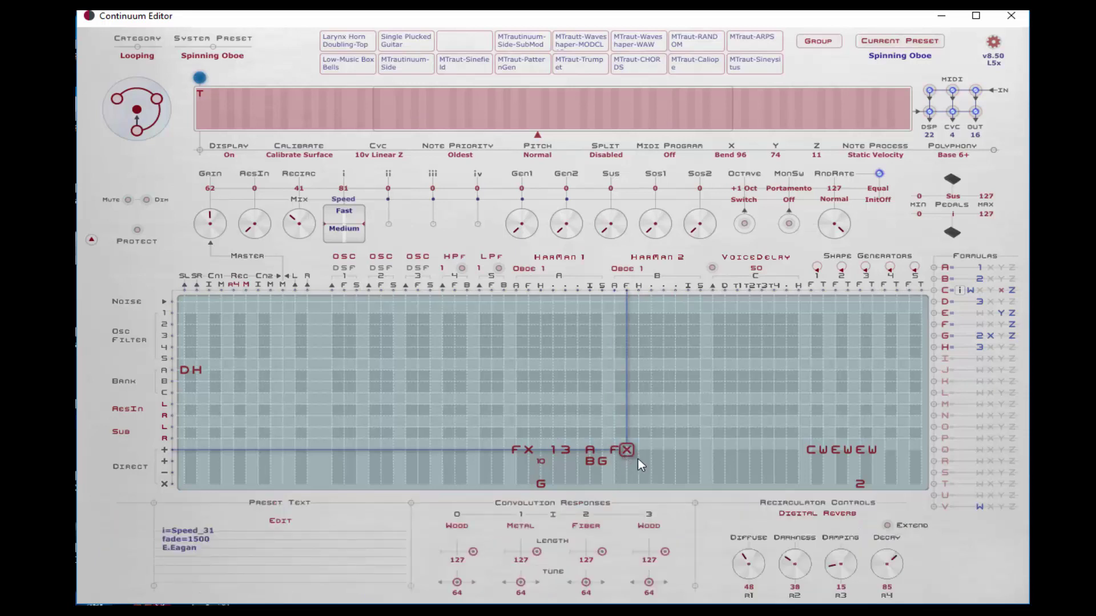
{"action": "left_click", "coordinate": [639, 459]}
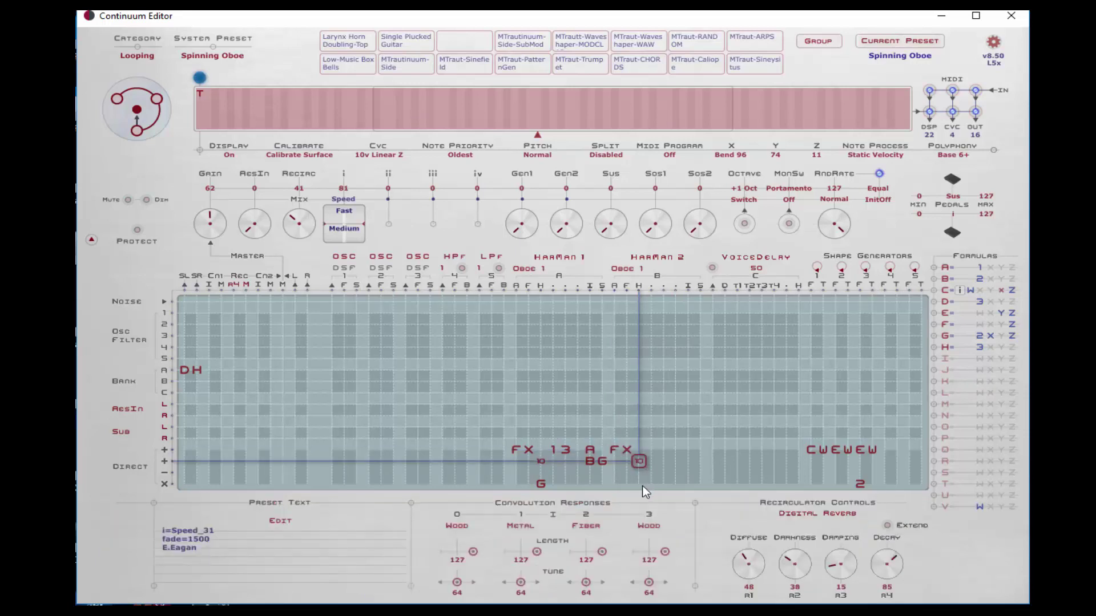
{"action": "left_click", "coordinate": [636, 482]}
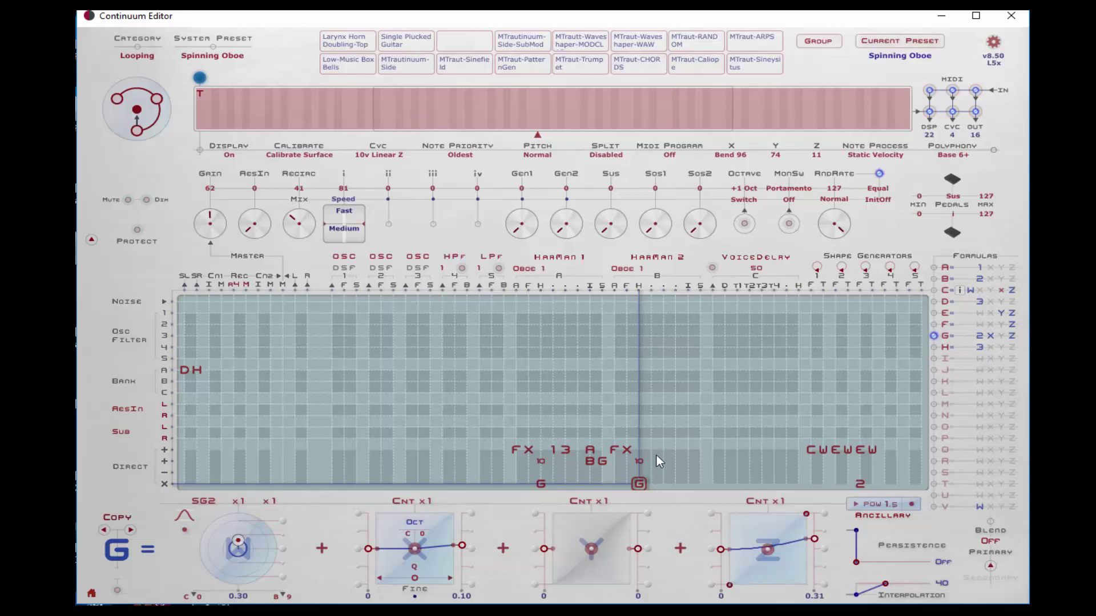
Clear the 13 entry under HarMan 1 and assign formulas A, B and G under HarMan 2
{"action": "left_click", "coordinate": [651, 450]}
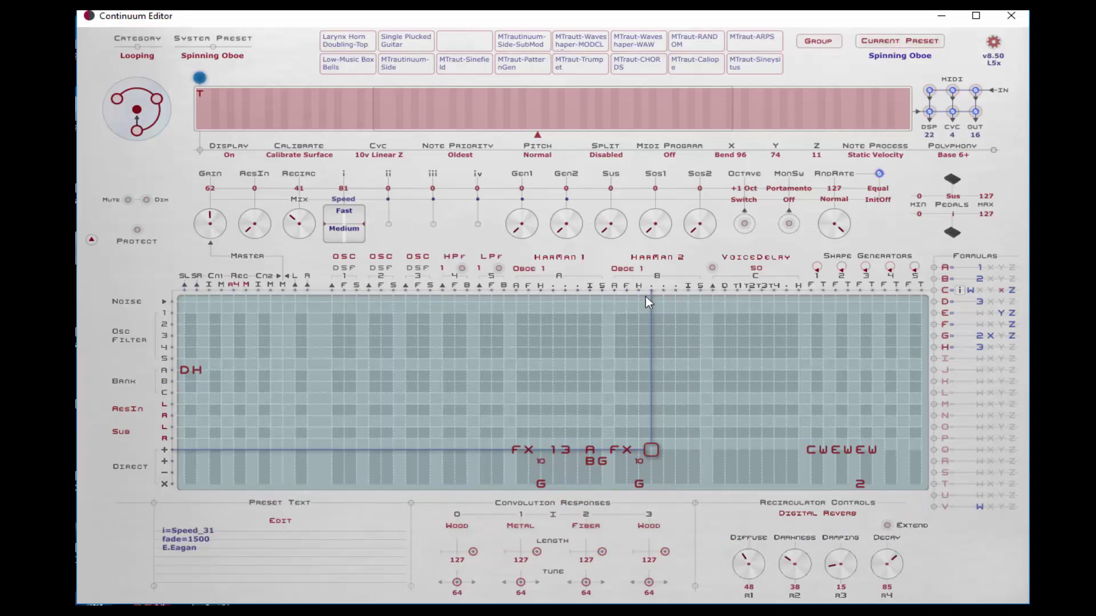
{"action": "left_click", "coordinate": [555, 450]}
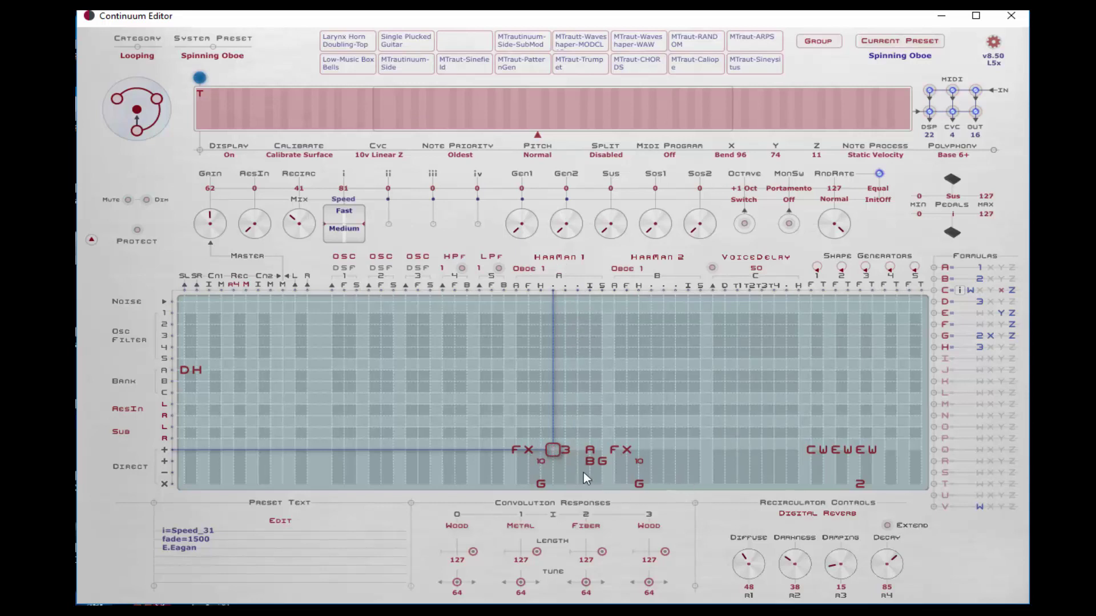
{"action": "left_click", "coordinate": [688, 452]}
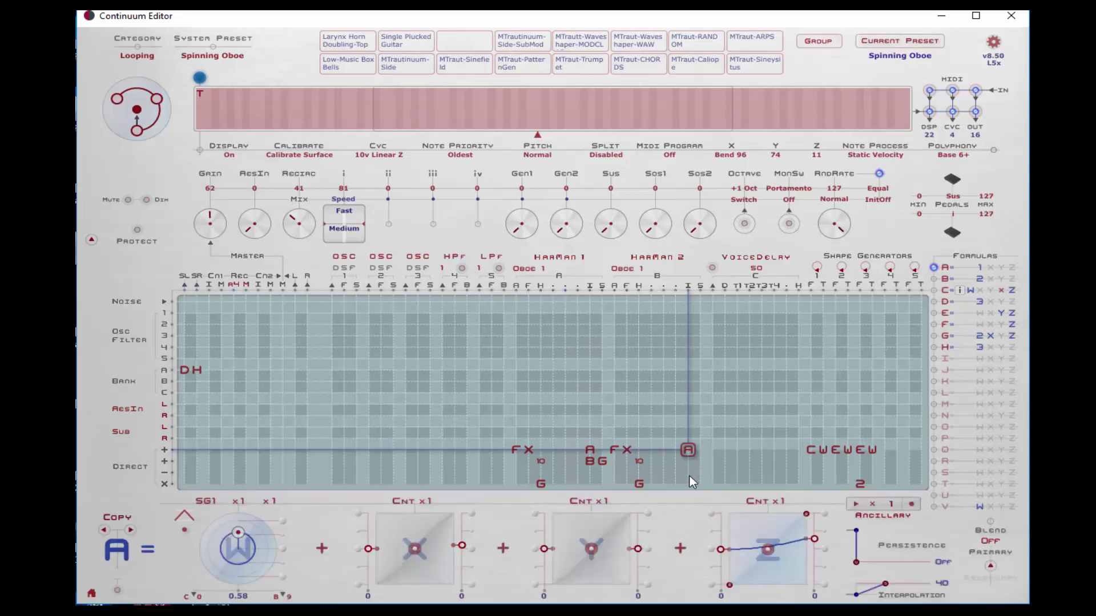
{"action": "left_click", "coordinate": [688, 461]}
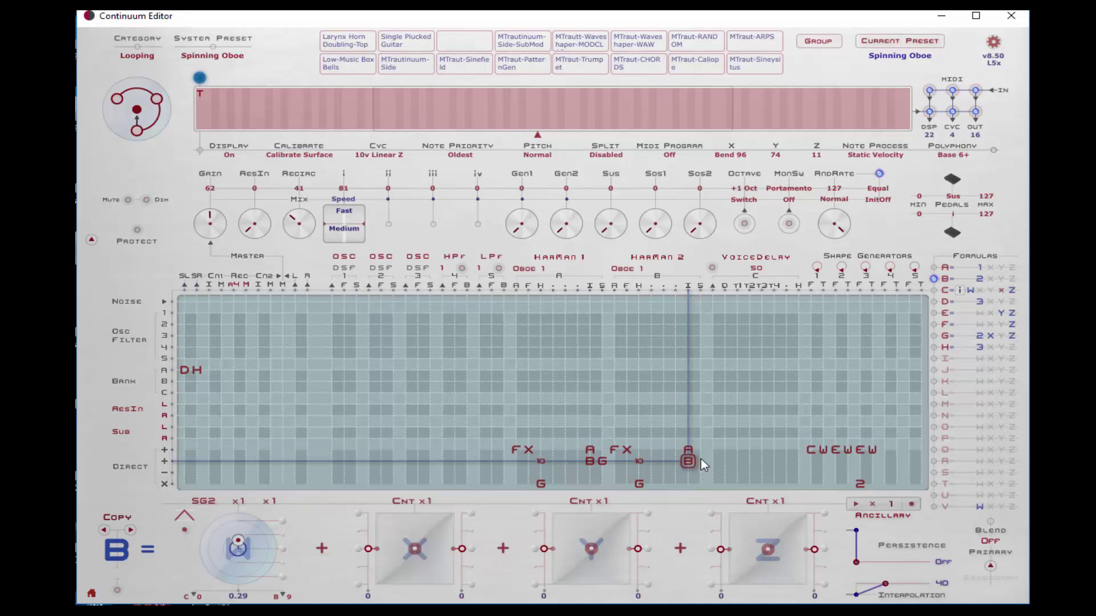
{"action": "left_click", "coordinate": [701, 460]}
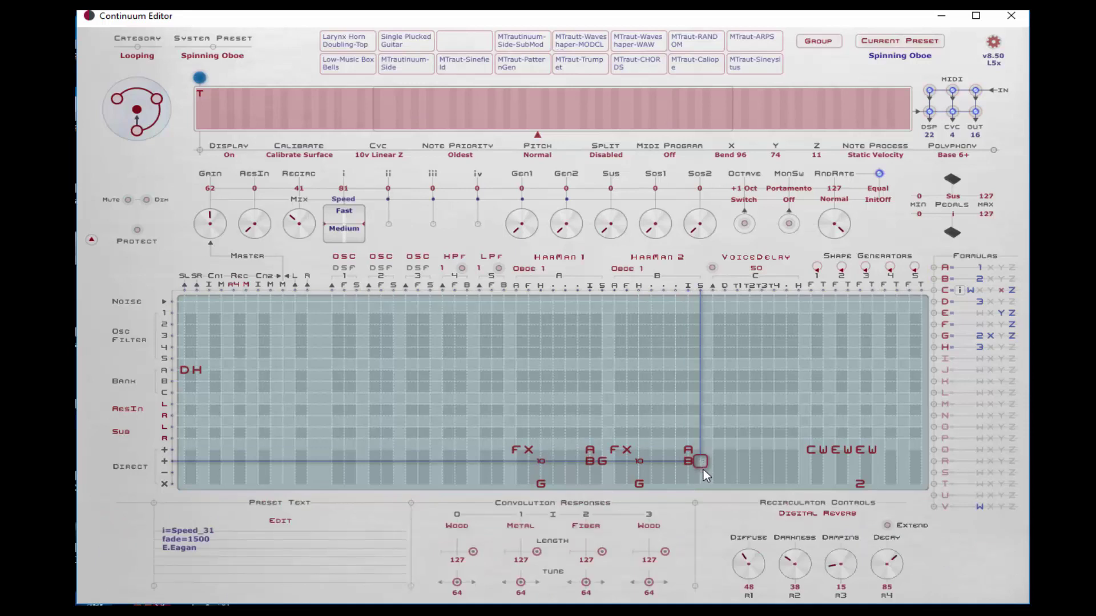
{"action": "left_click", "coordinate": [600, 460]}
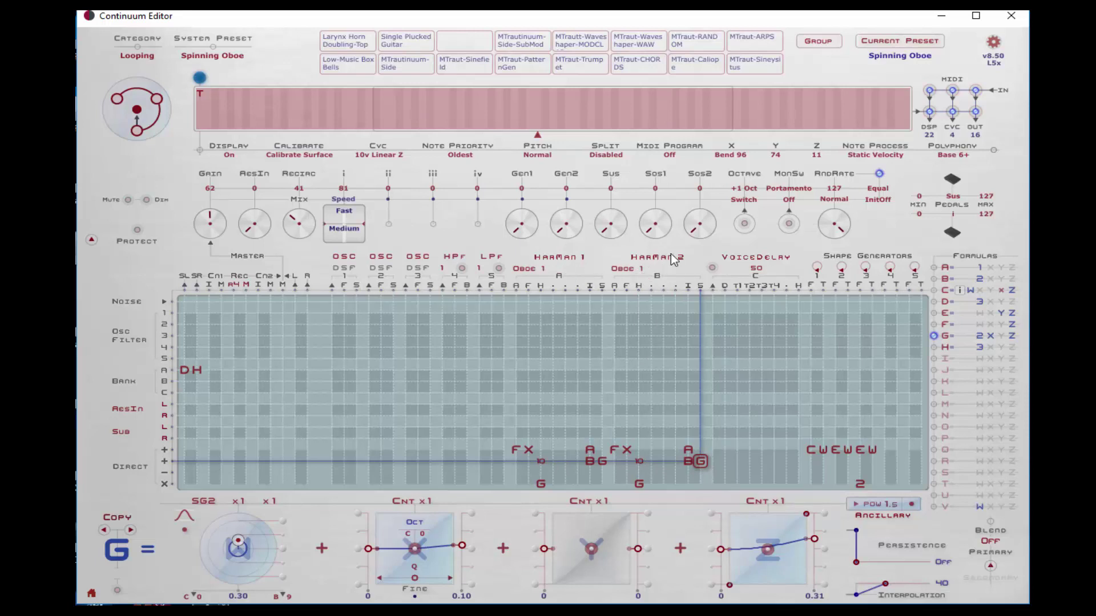
Assign formula D to the SL cell and H to the SR cell in row Bank B
{"action": "left_click", "coordinate": [184, 382]}
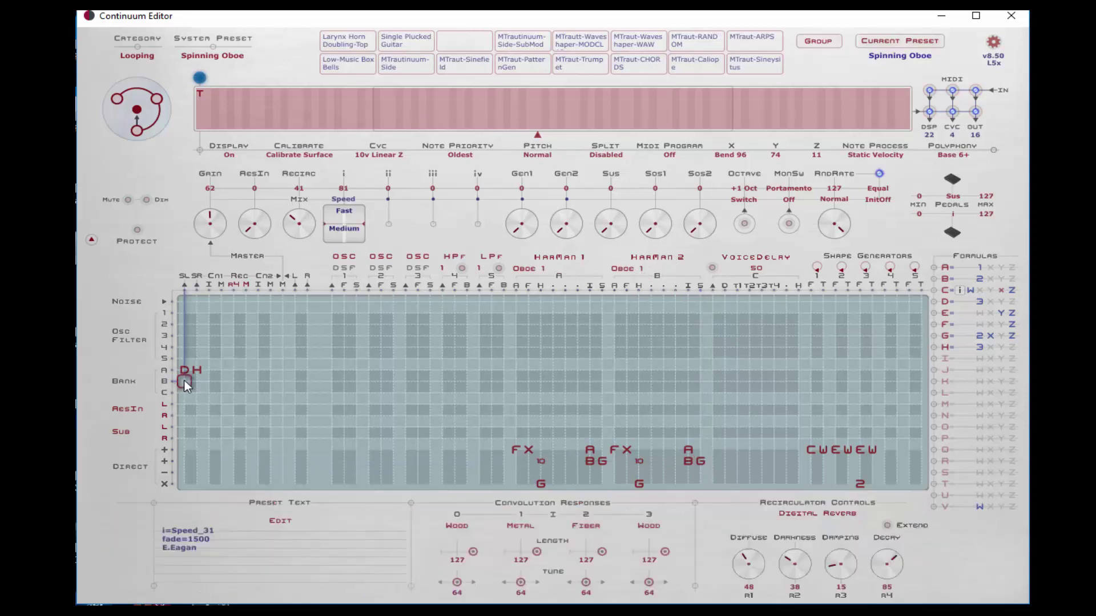
{"action": "key", "text": "d"}
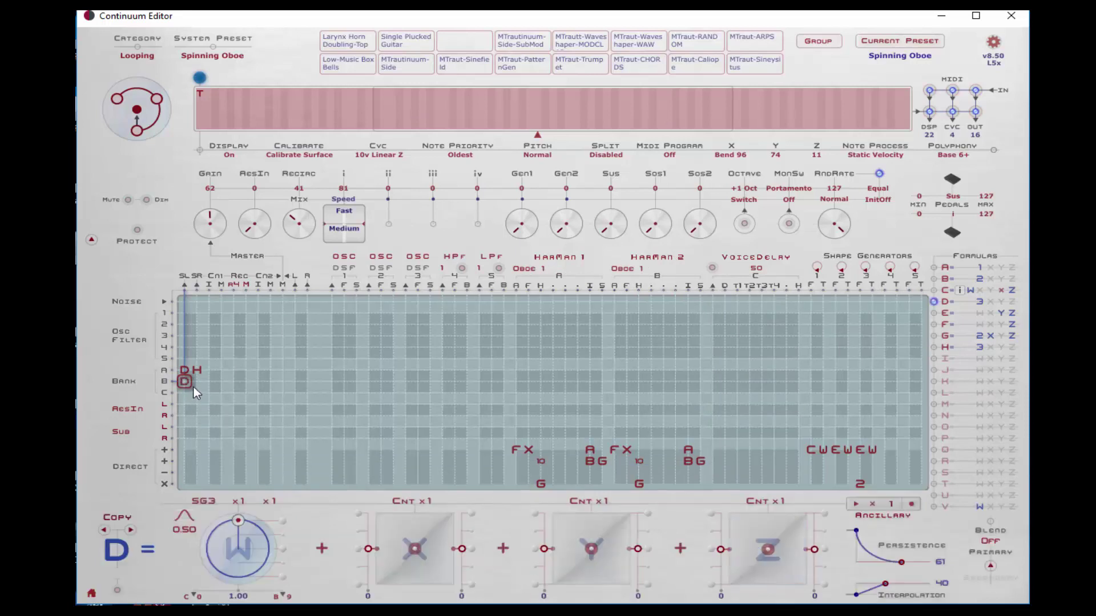
{"action": "left_click", "coordinate": [197, 382]}
{"action": "key", "text": "h"}
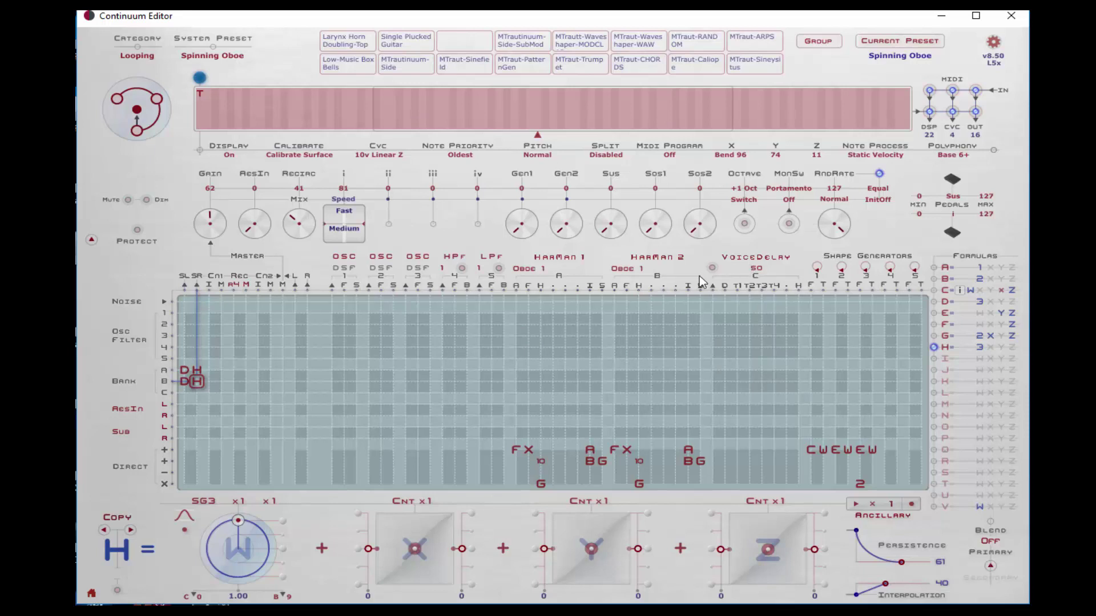
Compare against formulas D and H in the Bank A row
{"action": "left_click", "coordinate": [187, 371]}
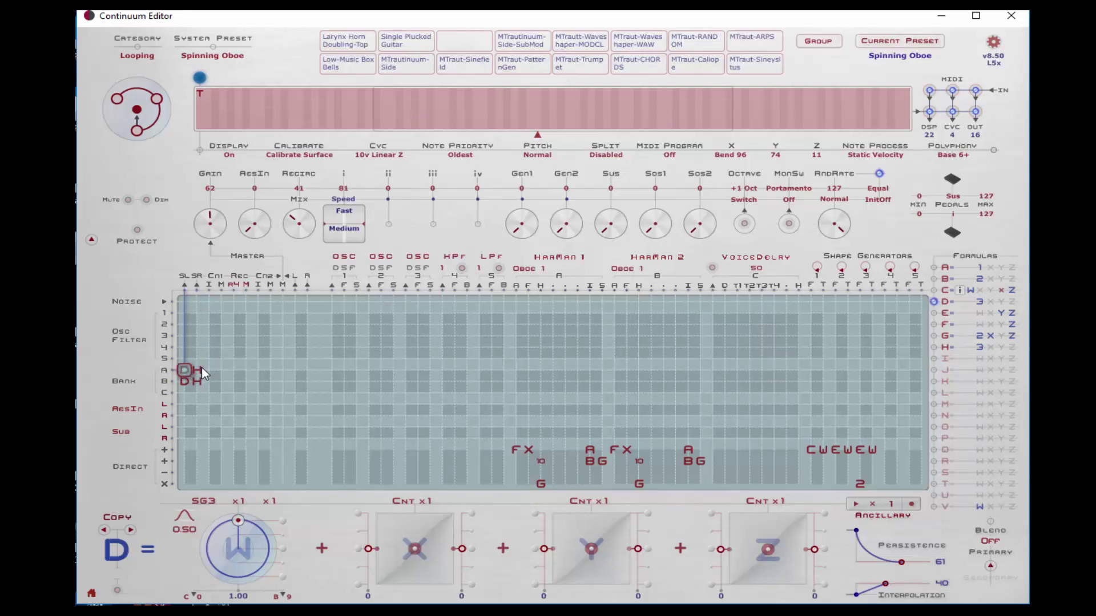
{"action": "left_click", "coordinate": [197, 369]}
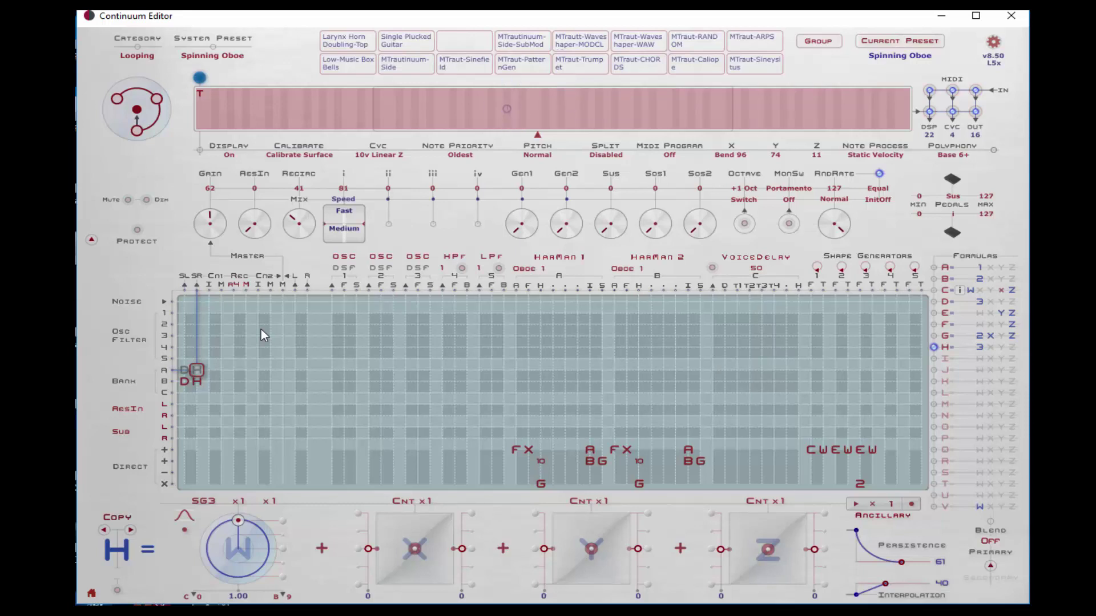
{"action": "left_click", "coordinate": [187, 368]}
{"action": "left_click", "coordinate": [197, 371]}
{"action": "left_click", "coordinate": [184, 371]}
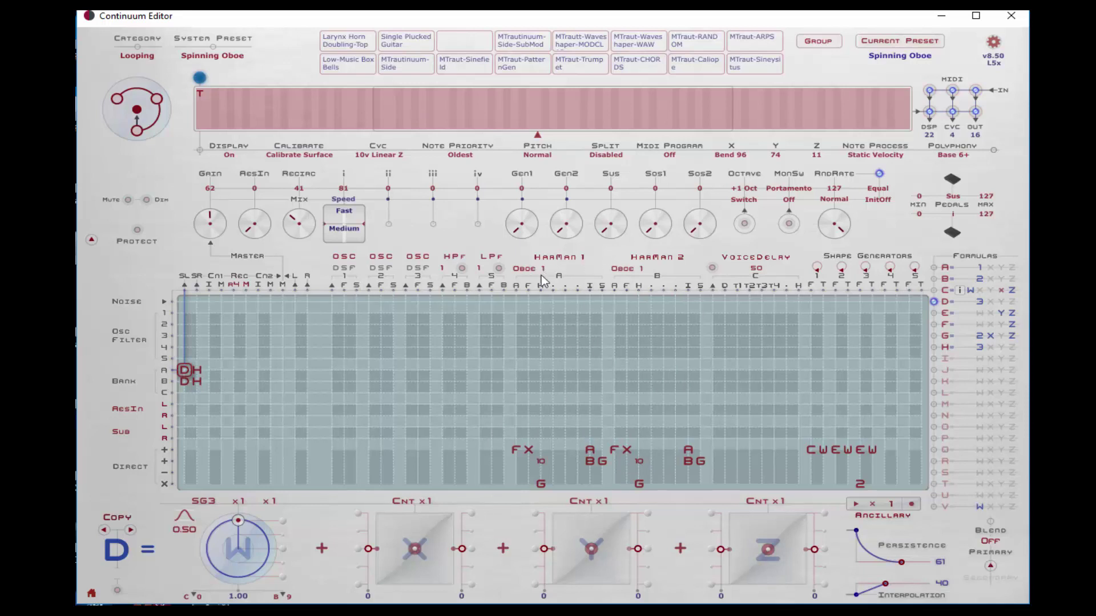
Enter 50 in the empty X-row cell left of HarMan 2's G formula
{"action": "left_click", "coordinate": [626, 484]}
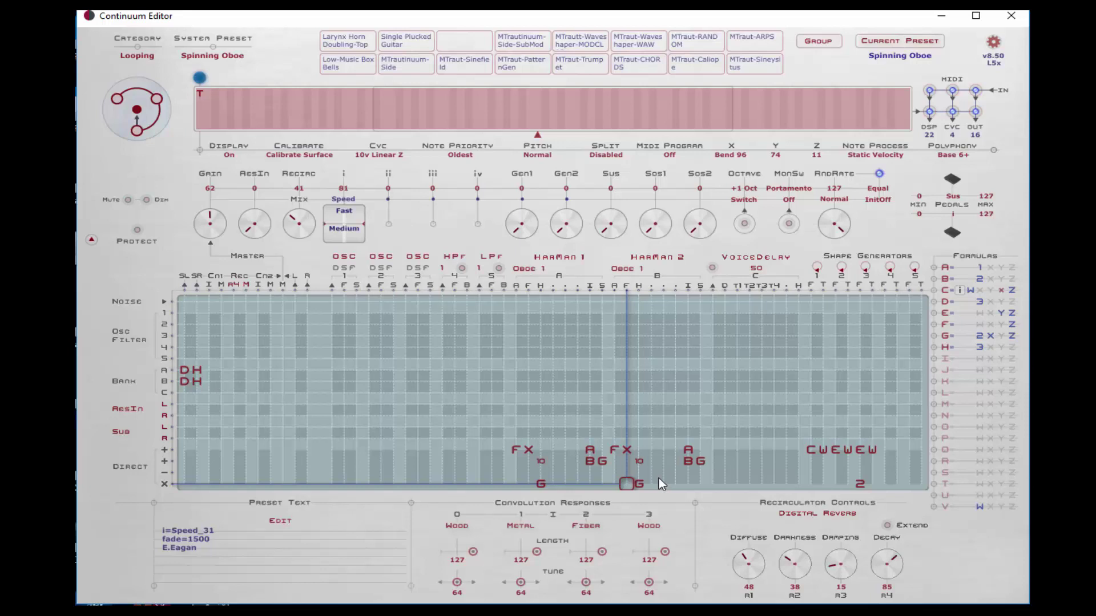
{"action": "type", "text": "50"}
Pick Oboe 2 from HarMan 2's sample dropdown in place of Oboe 1
{"action": "left_click", "coordinate": [619, 267]}
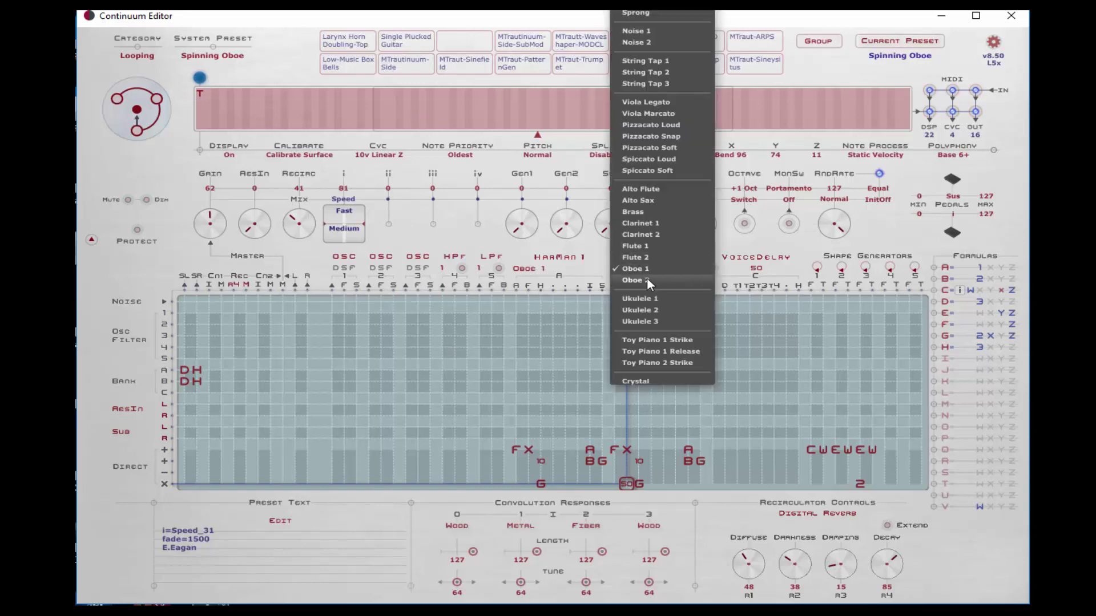
{"action": "left_click", "coordinate": [646, 278]}
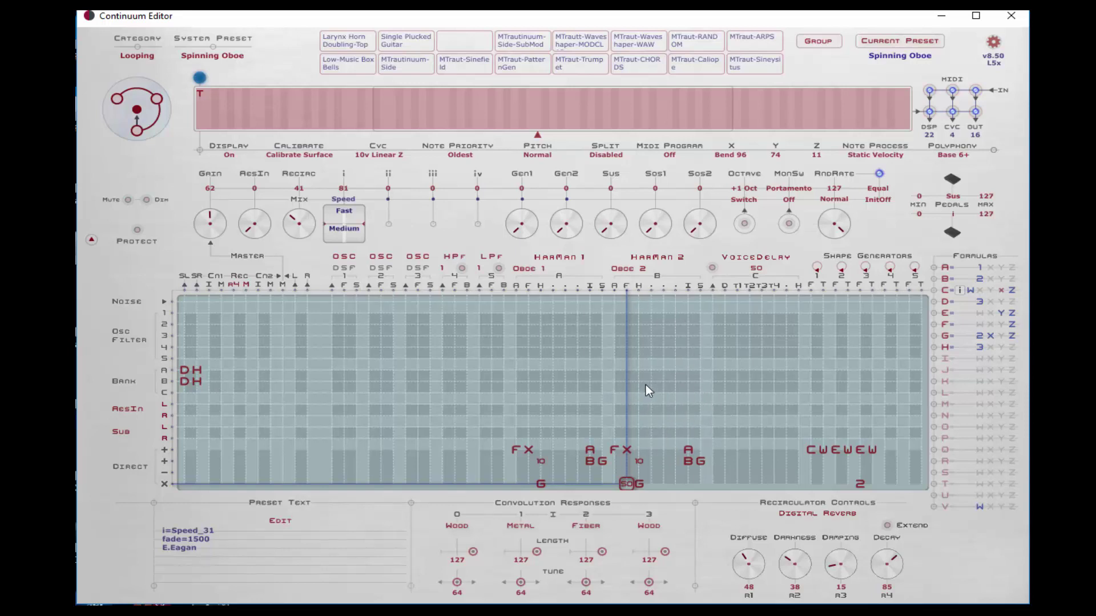
Edit the preset text so it reads i=Speed1_31 with a new line ii=Speed2_31
{"action": "left_click", "coordinate": [525, 313]}
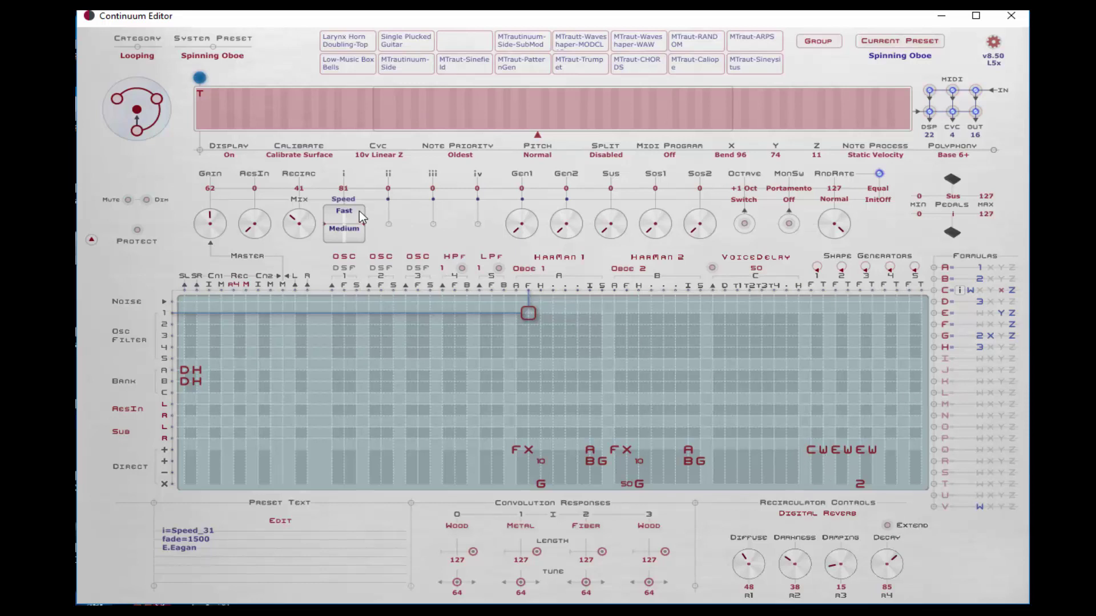
{"action": "left_click", "coordinate": [278, 522]}
{"action": "key", "text": "Return"}
{"action": "type", "text": "ii"}
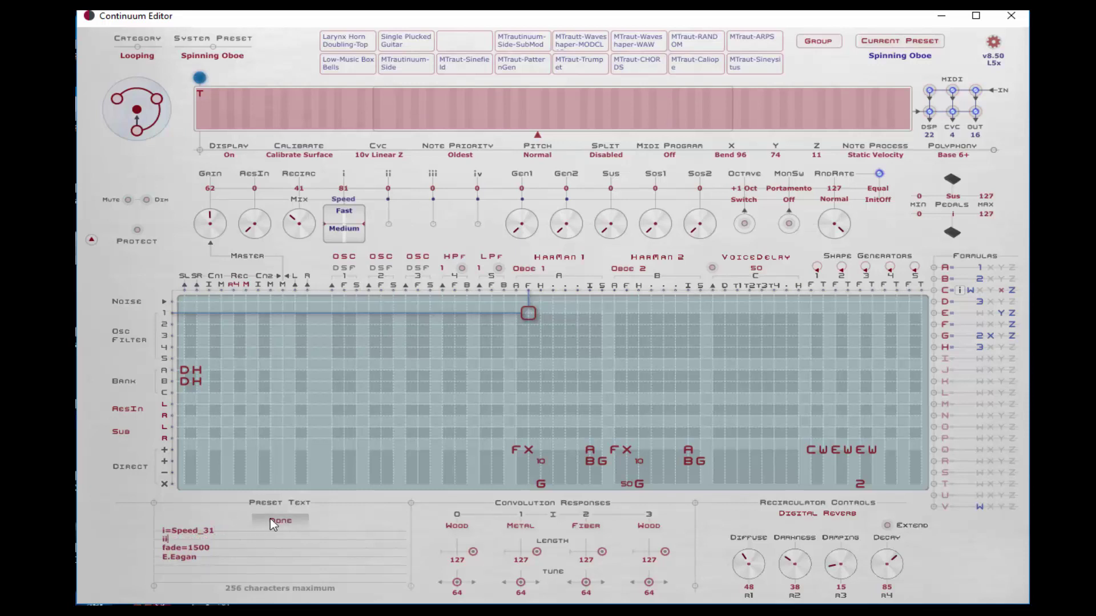
{"action": "type", "text": "=Speed2_31"}
{"action": "left_click", "coordinate": [201, 530]}
{"action": "type", "text": "1"}
{"action": "left_click", "coordinate": [290, 519]}
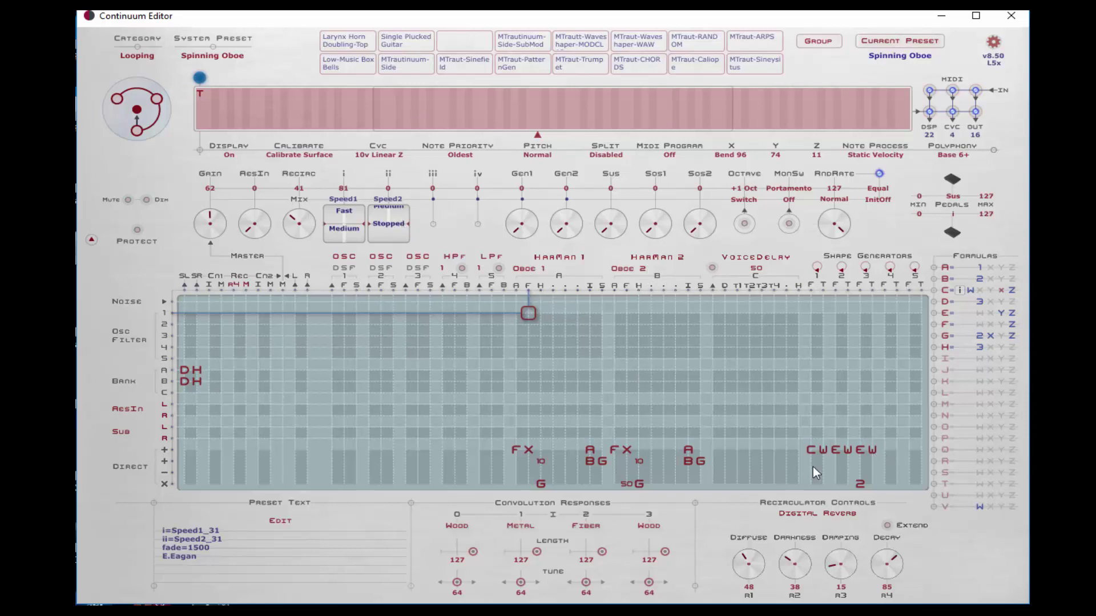
Make formula I a copy of formula C
{"action": "left_click", "coordinate": [936, 358]}
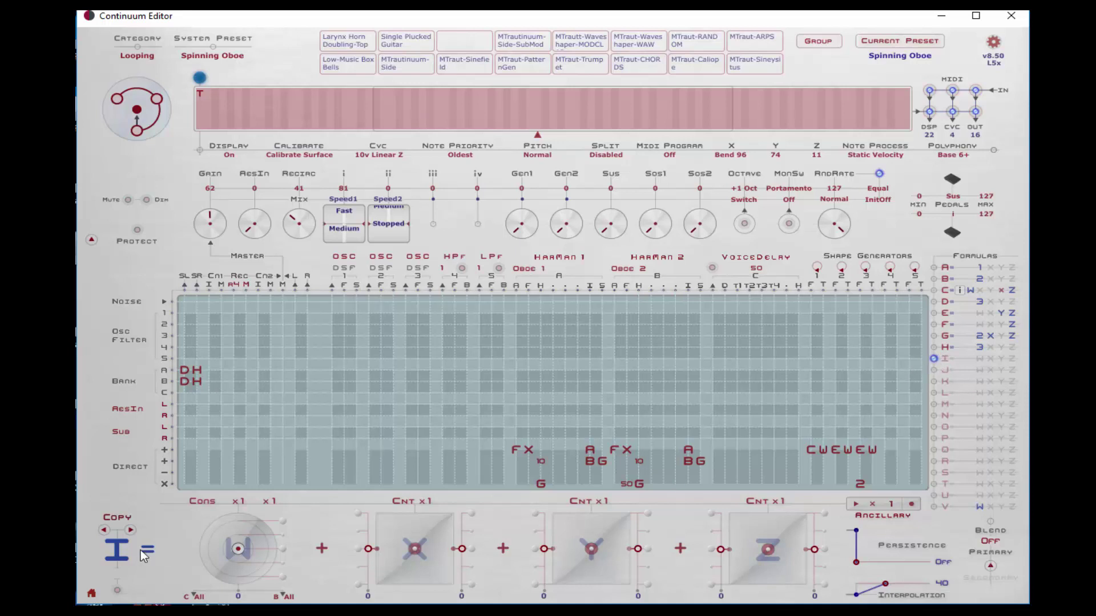
{"action": "left_click", "coordinate": [121, 515]}
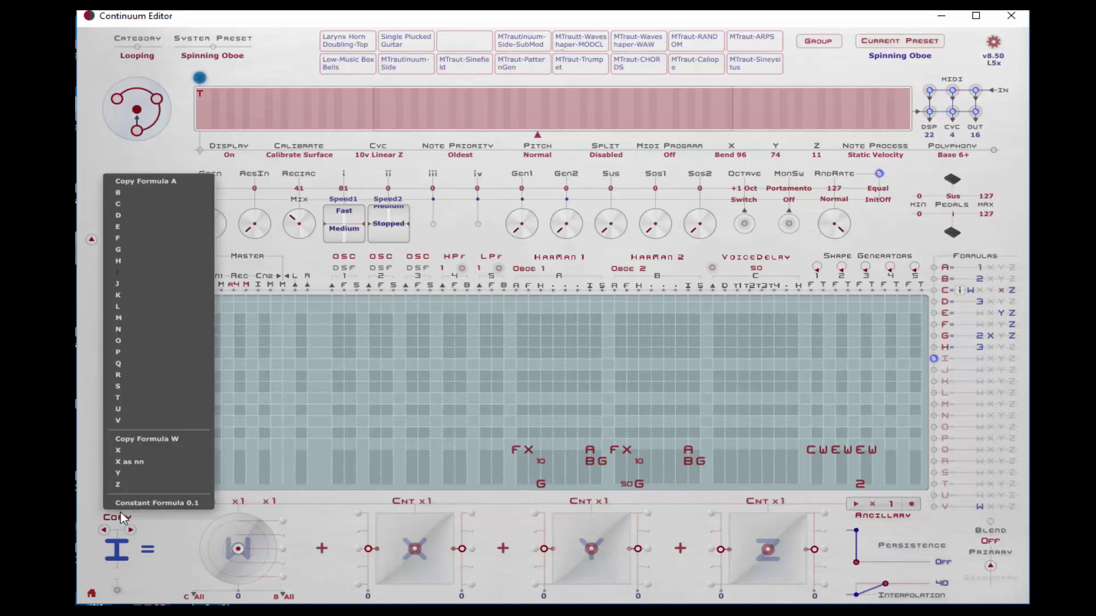
{"action": "left_click", "coordinate": [125, 202]}
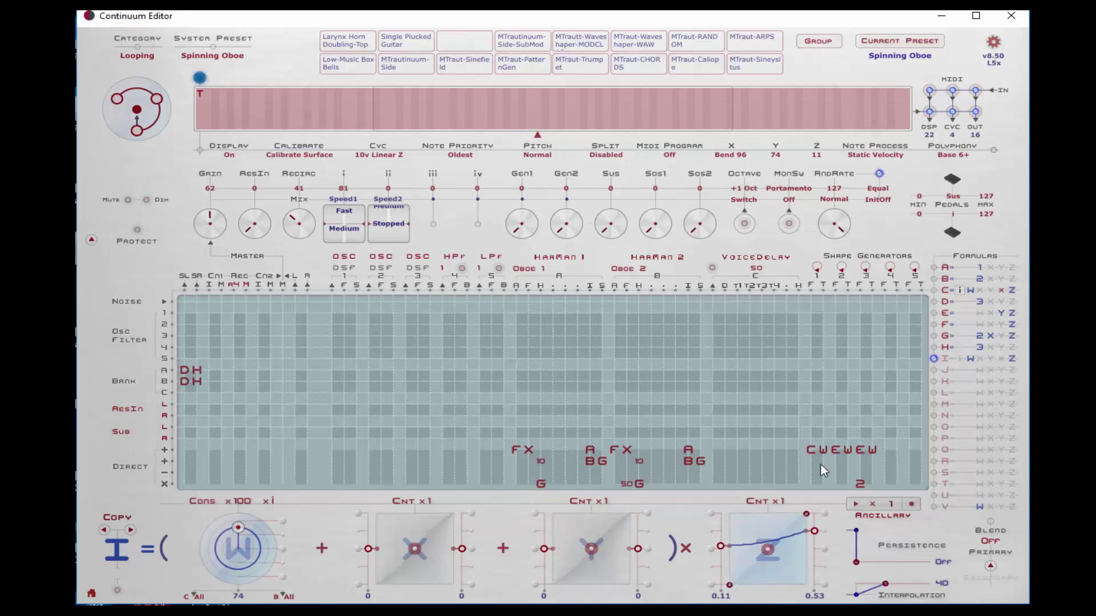
Assign formulas I and W to the two empty matrix cells after CWEWEW
{"action": "left_click", "coordinate": [884, 451]}
{"action": "key", "text": "i"}
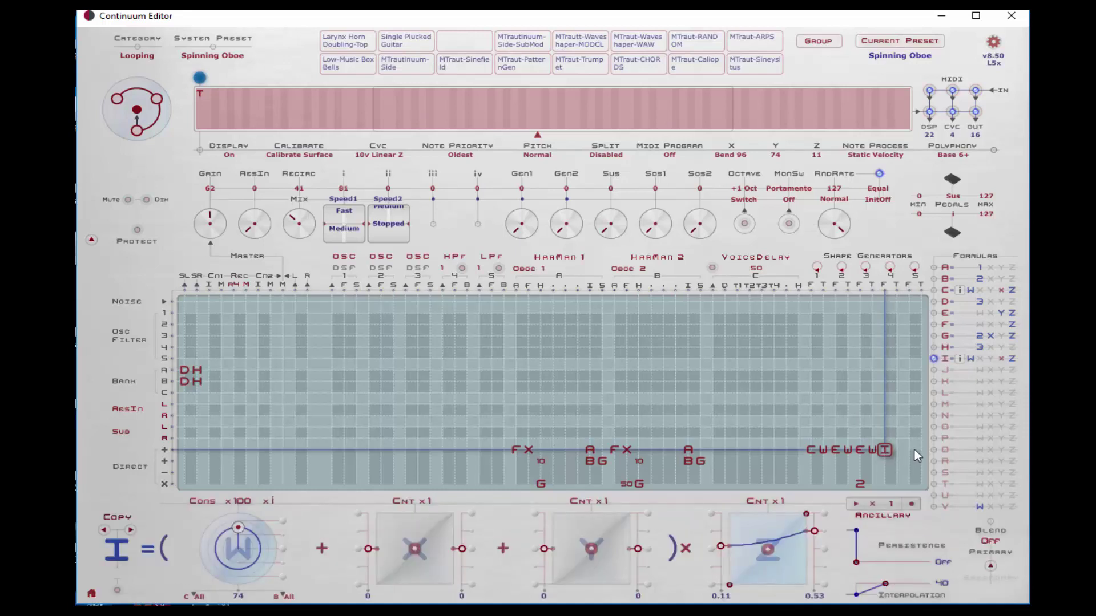
{"action": "left_click", "coordinate": [897, 450]}
{"action": "key", "text": "w"}
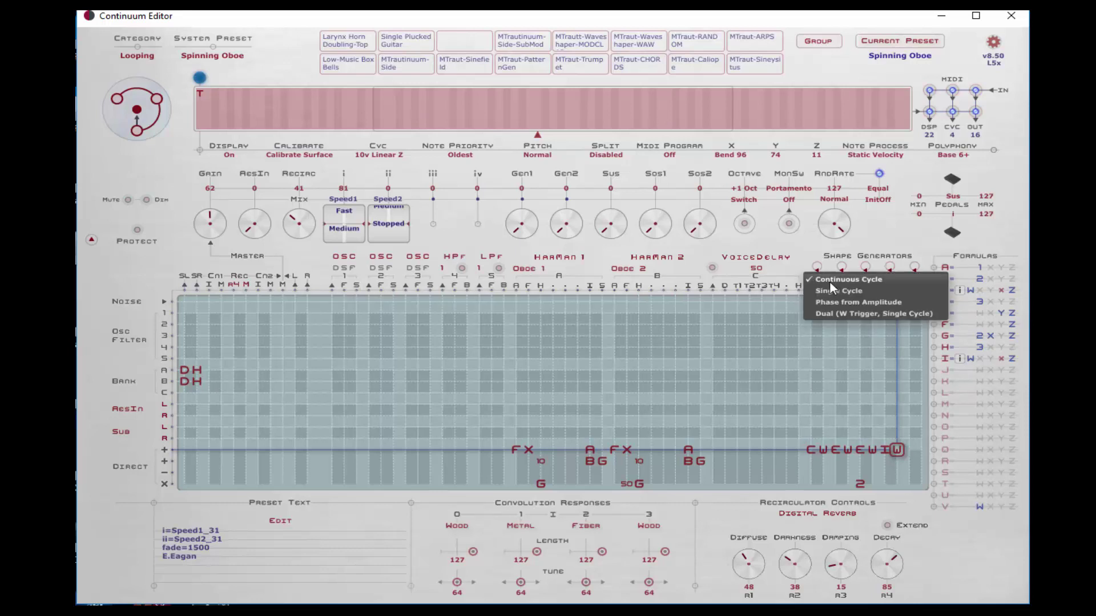
Switch shape generator 1 from Continuous Cycle to Single Cycle mode
{"action": "left_click", "coordinate": [890, 268]}
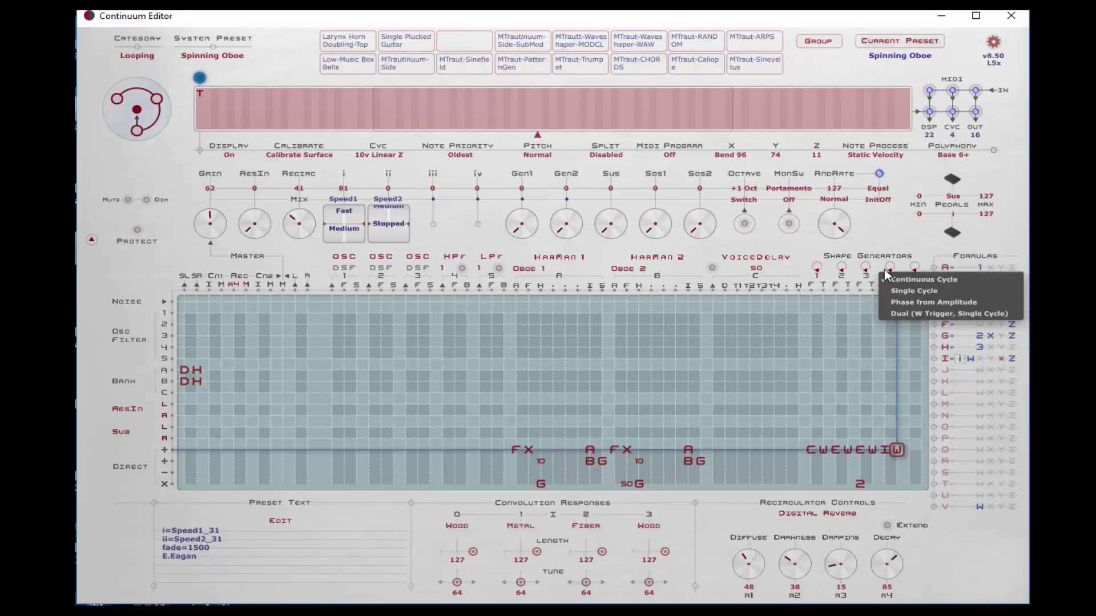
{"action": "left_click", "coordinate": [817, 268]}
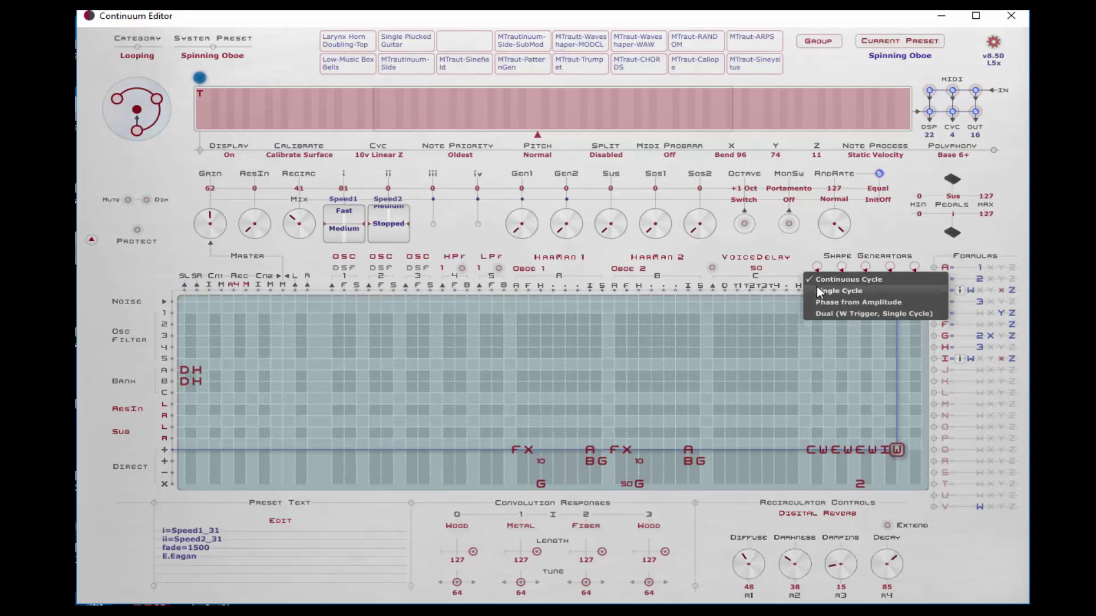
{"action": "left_click", "coordinate": [821, 290]}
{"action": "left_click", "coordinate": [823, 268]}
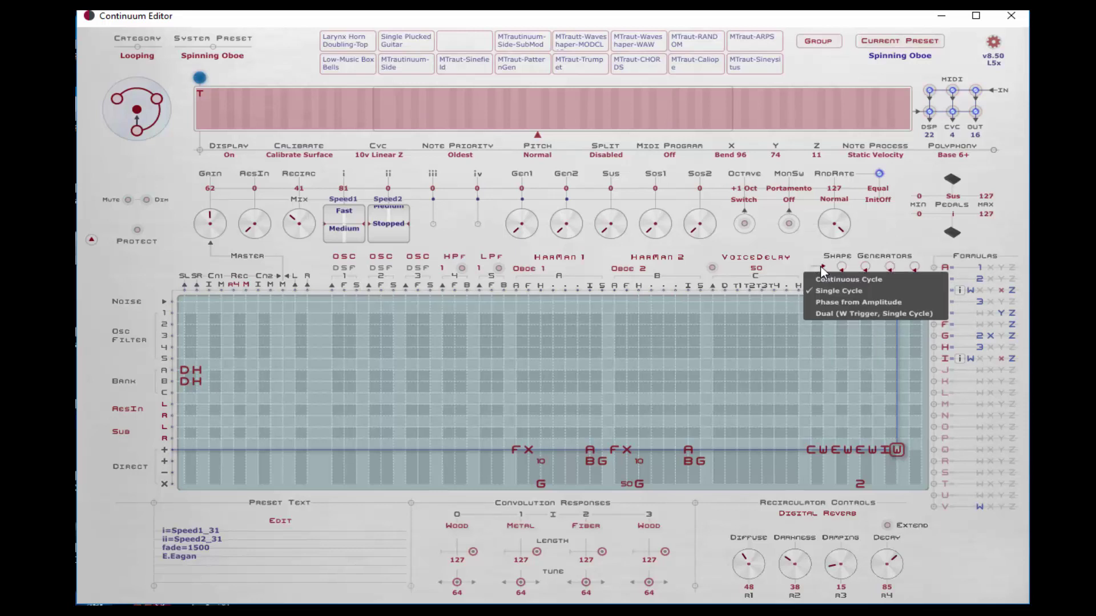
{"action": "left_click", "coordinate": [823, 281]}
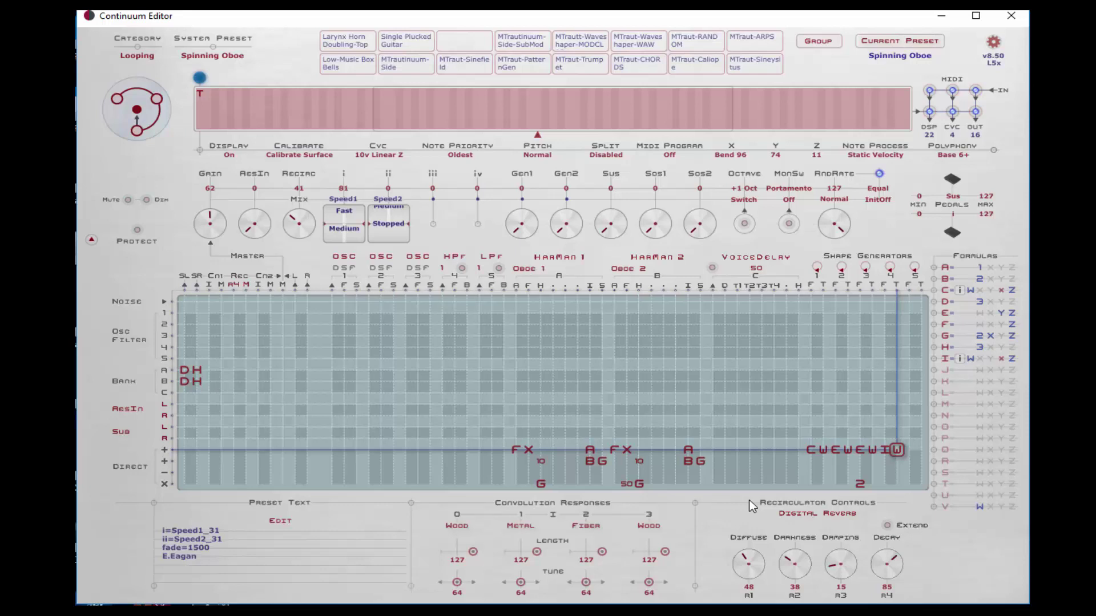
Change formula I's multiplier from xi to xii so barrel ii scales it
{"action": "left_click", "coordinate": [811, 451]}
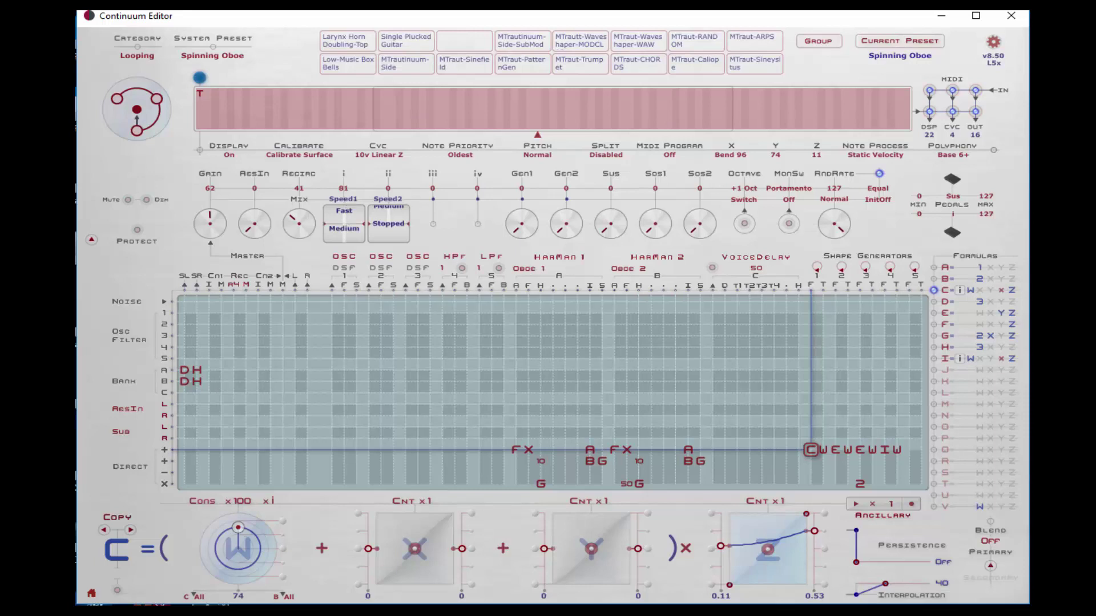
{"action": "left_click", "coordinate": [885, 450]}
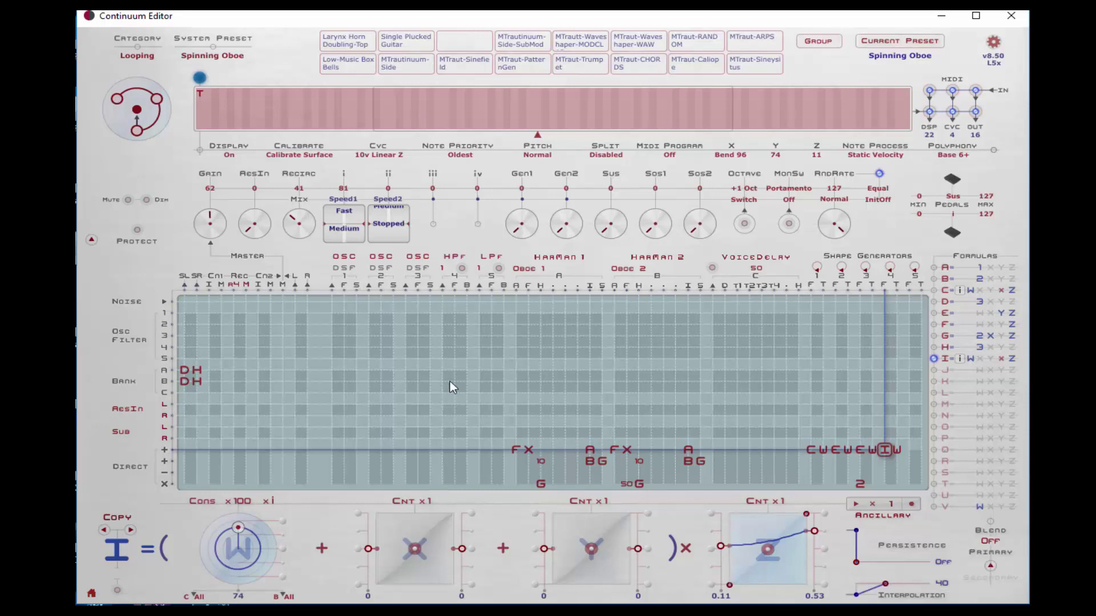
{"action": "left_click", "coordinate": [267, 501]}
{"action": "left_click", "coordinate": [297, 321]}
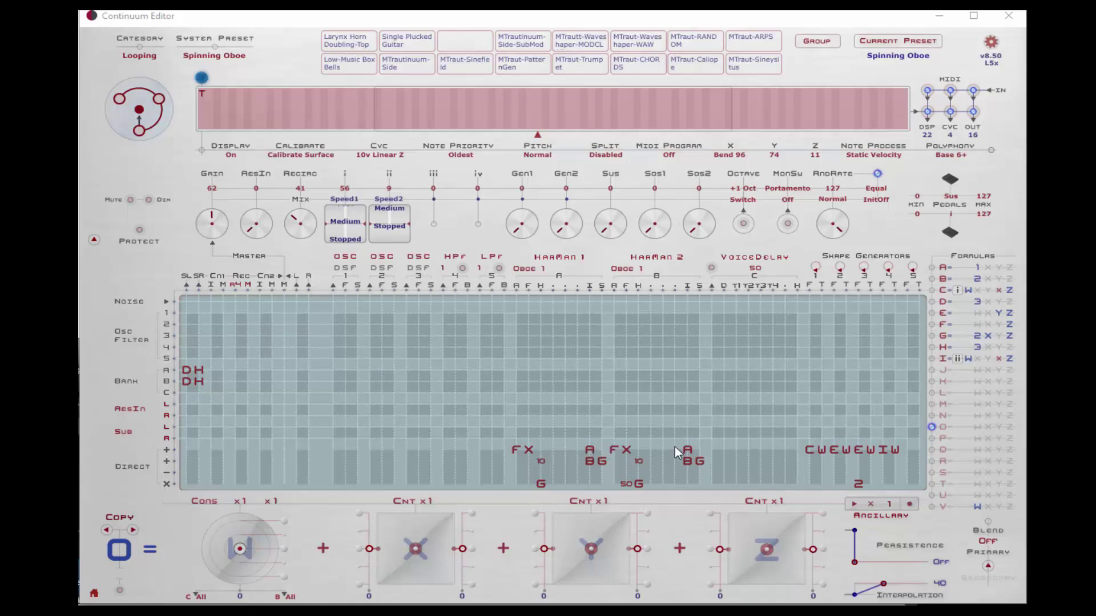
{"action": "left_click", "coordinate": [689, 452]}
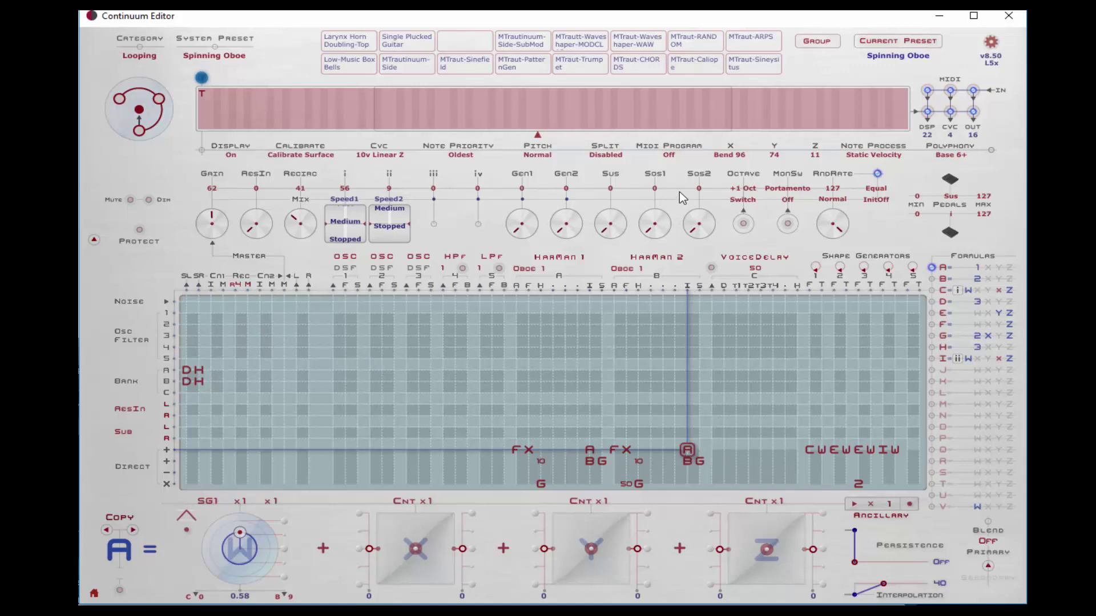
Copy formula A into J, put J in A's grid cell, and switch its source from SG1 to SG4
{"action": "left_click", "coordinate": [932, 370]}
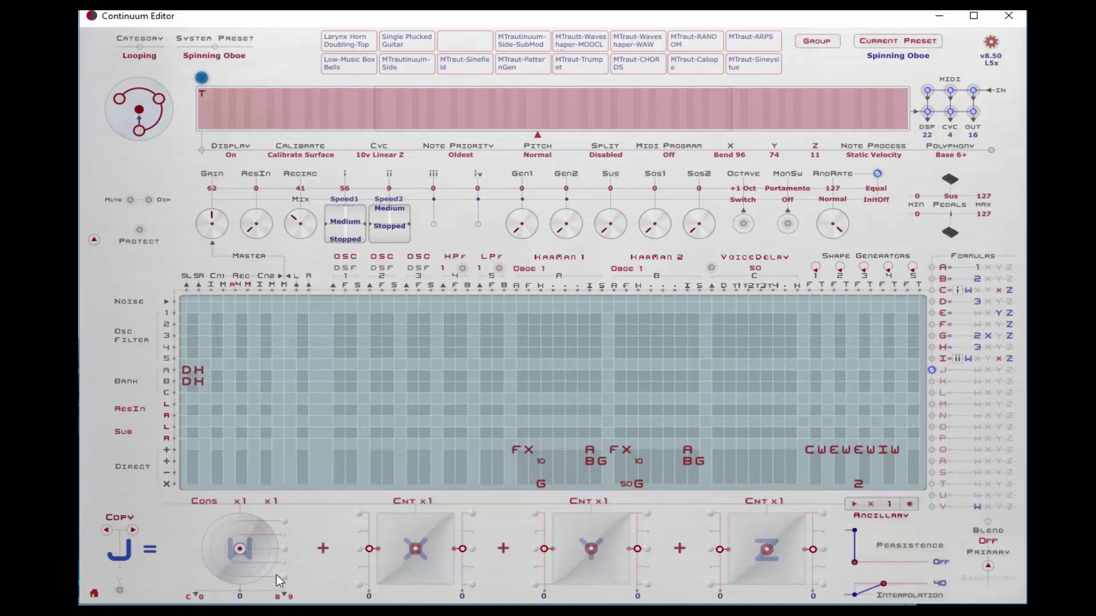
{"action": "left_click", "coordinate": [112, 520]}
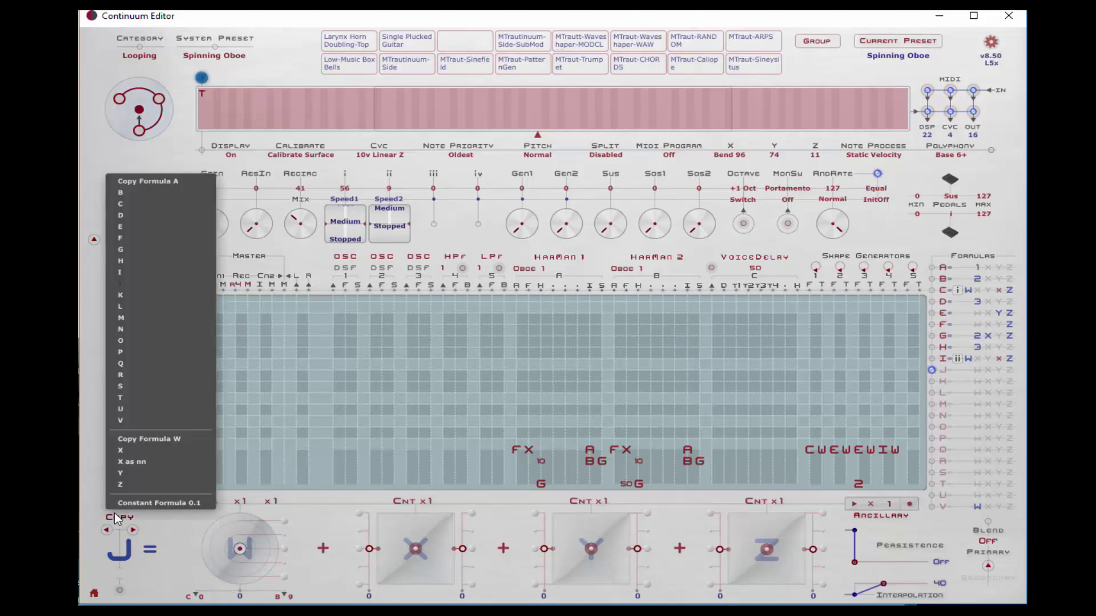
{"action": "left_click", "coordinate": [174, 181]}
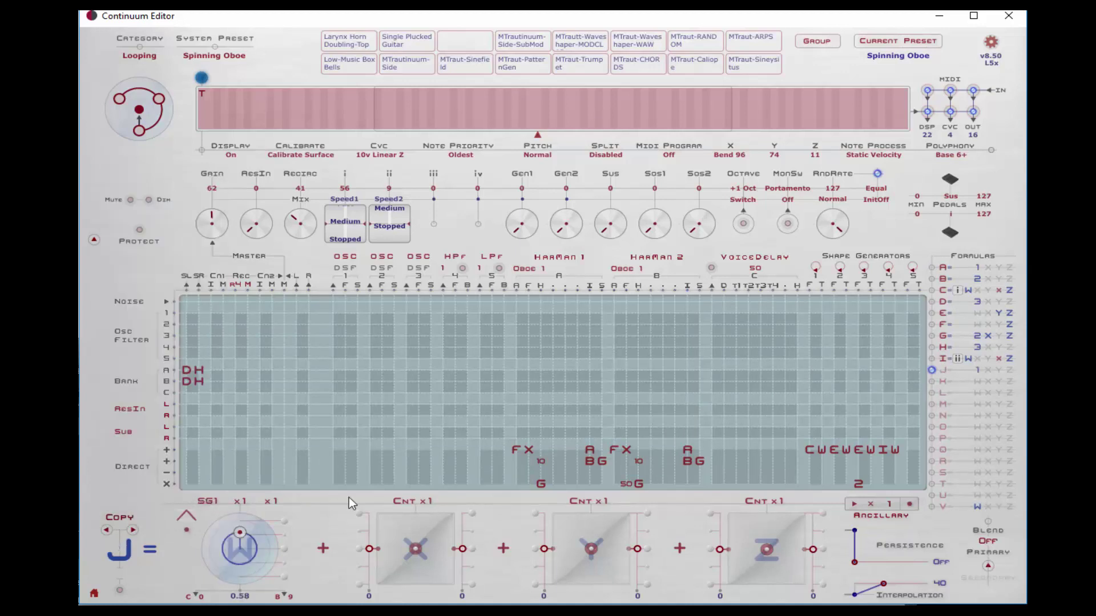
{"action": "left_click", "coordinate": [692, 448]}
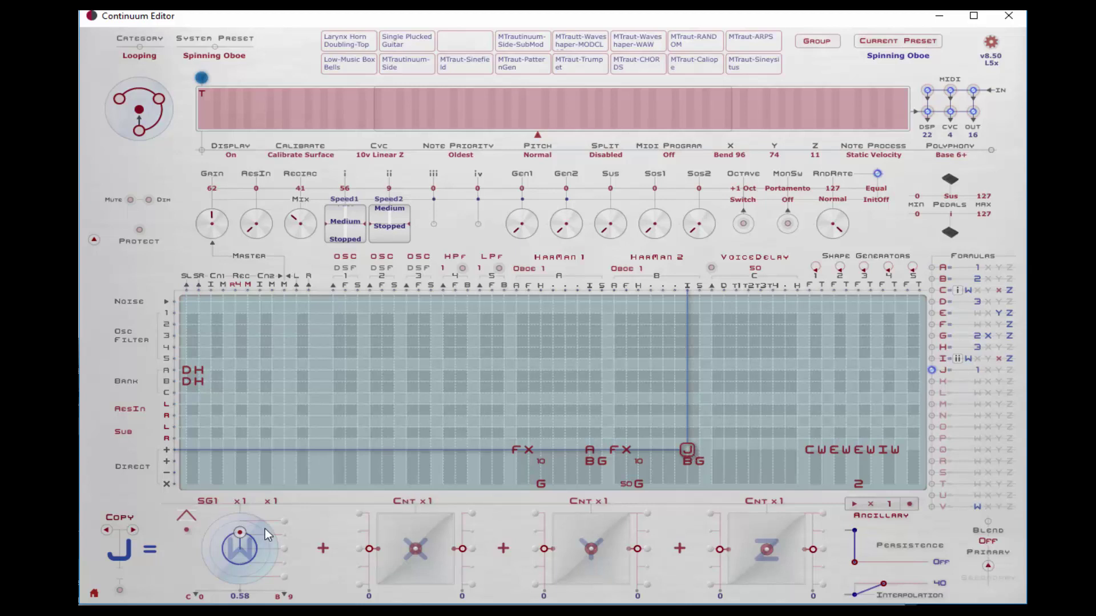
{"action": "left_click", "coordinate": [209, 501]}
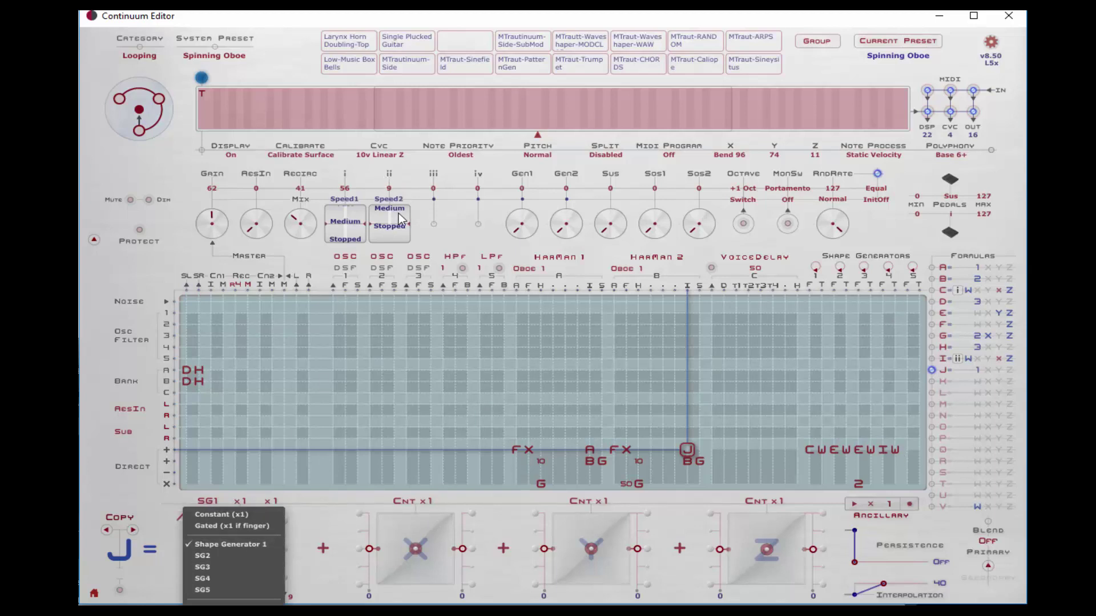
{"action": "left_click", "coordinate": [222, 578]}
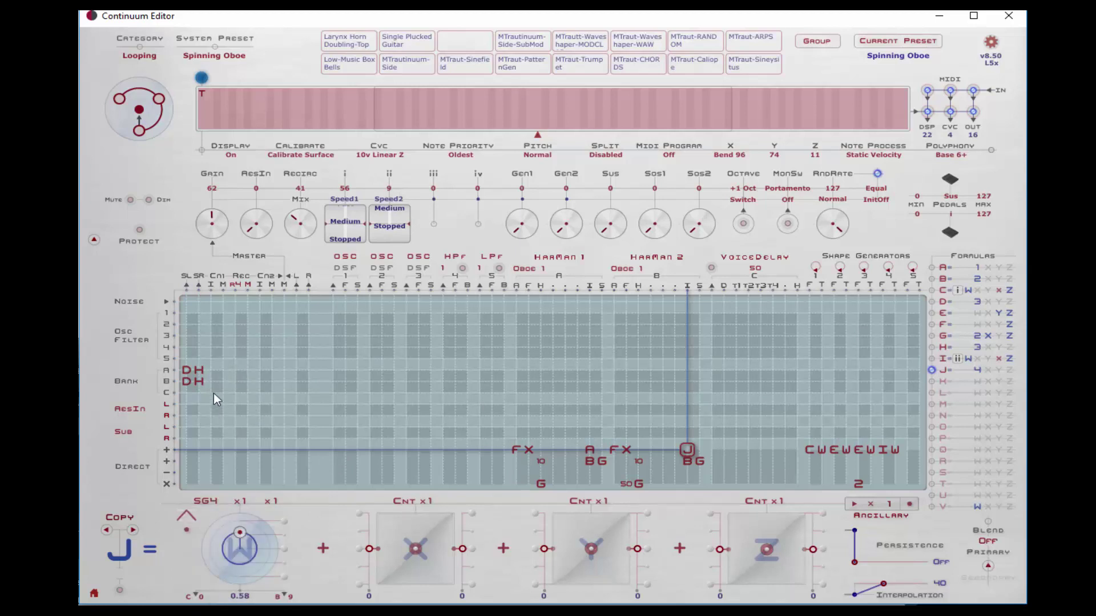
Check formulas D and H, then set the Speed2 barrel ii to 45 (Medium/Stopped)
{"action": "left_click", "coordinate": [188, 370]}
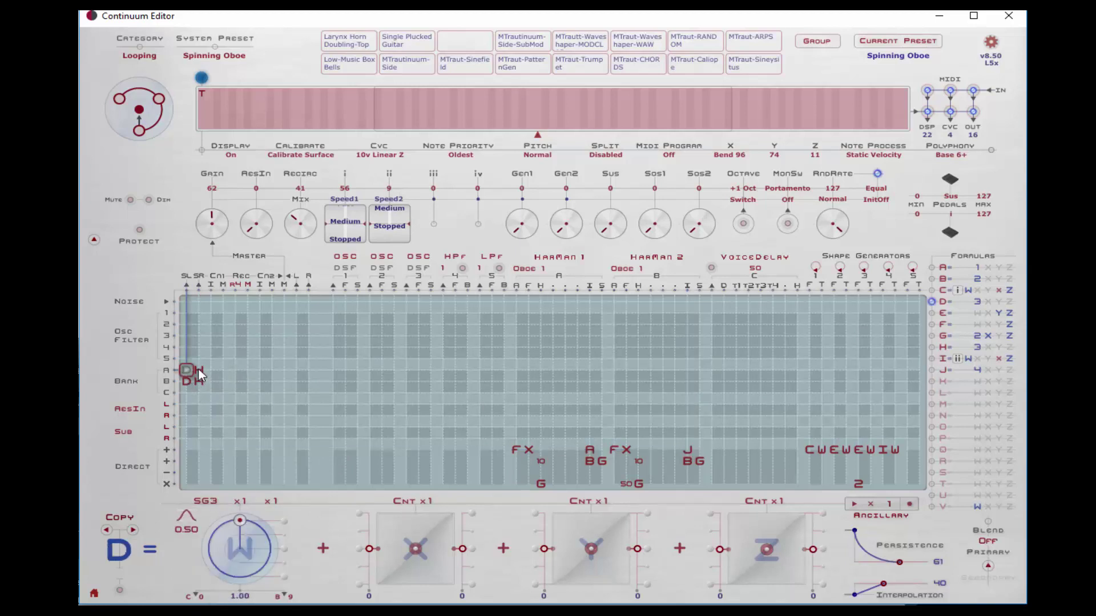
{"action": "left_click", "coordinate": [198, 370]}
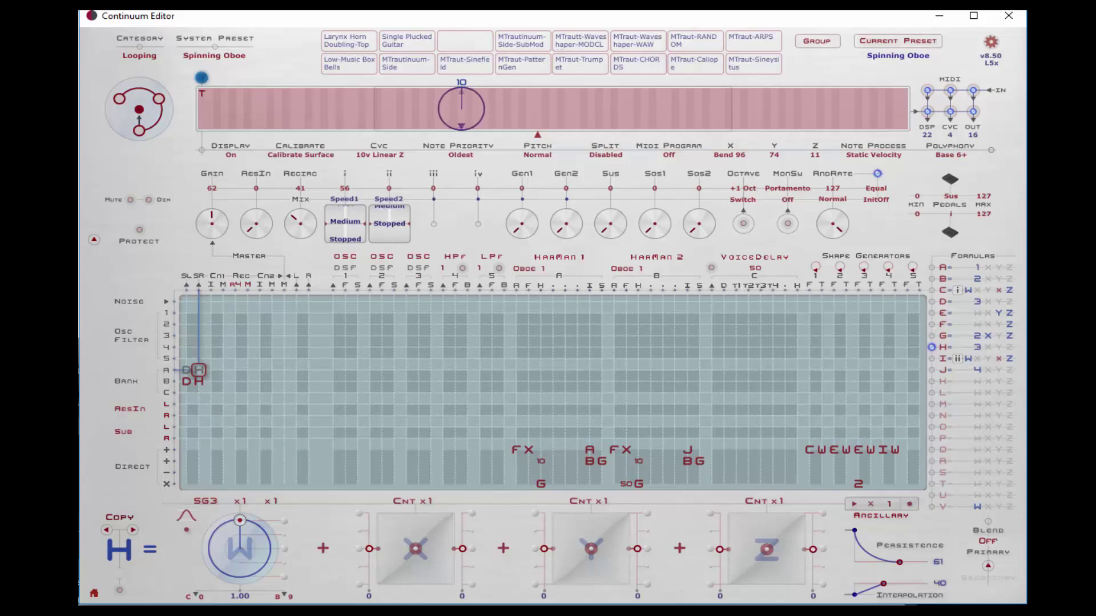
{"action": "left_click", "coordinate": [389, 235]}
{"action": "mouse_move", "coordinate": [390, 234]}
{"action": "left_mouse_down"}
{"action": "mouse_move", "coordinate": [389, 208]}
{"action": "mouse_move", "coordinate": [390, 234]}
{"action": "left_mouse_up"}
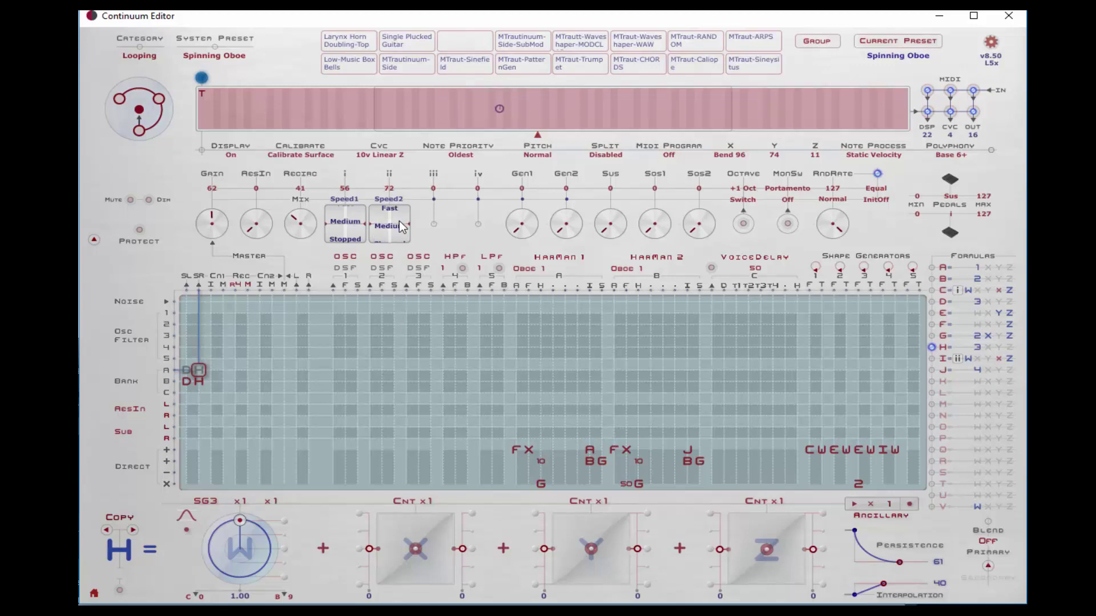
{"action": "left_click_drag", "start_coordinate": [403, 217], "coordinate": [405, 245]}
{"action": "left_click", "coordinate": [198, 371]}
Reorder row B's SR matrix cell from DH to HD
{"action": "left_click", "coordinate": [187, 371]}
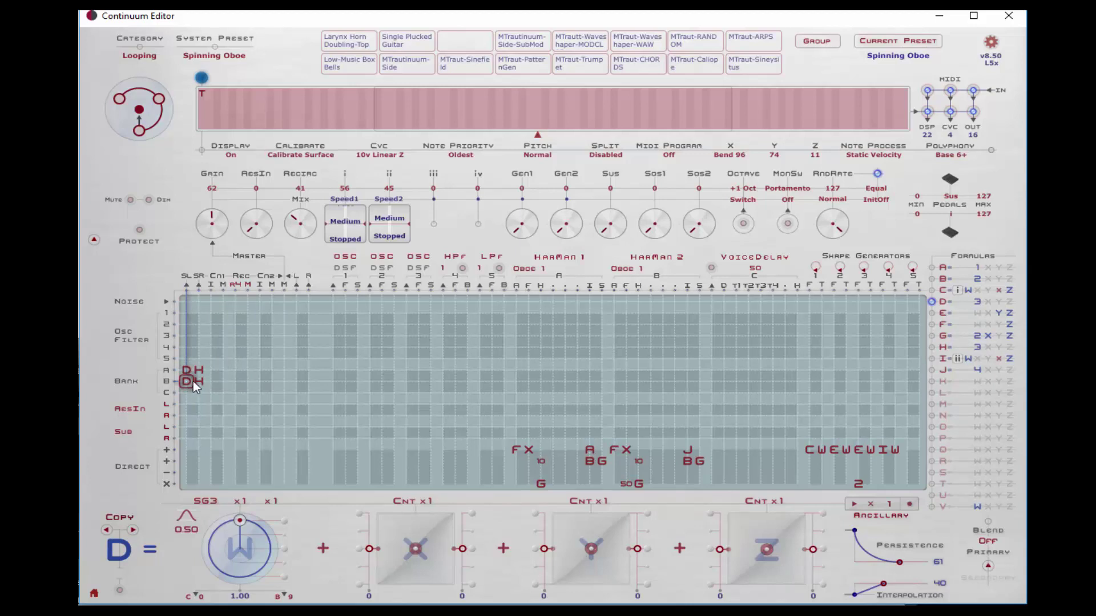
{"action": "left_click", "coordinate": [195, 381]}
{"action": "left_click", "coordinate": [196, 381]}
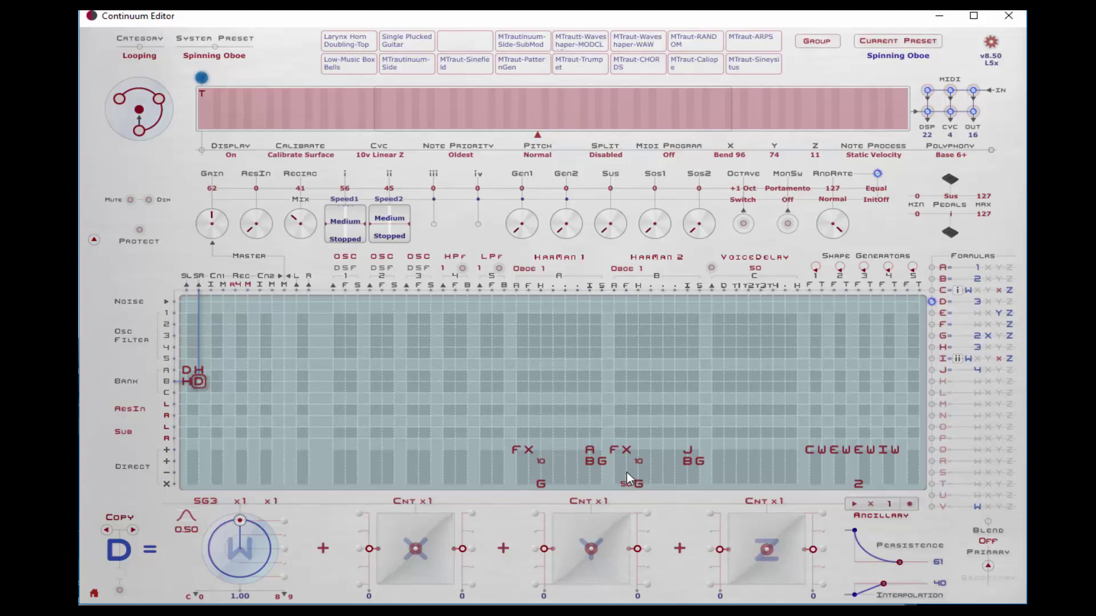
{"action": "left_click_drag", "start_coordinate": [626, 472], "coordinate": [628, 485]}
Set formula K's constant term to W
{"action": "left_click", "coordinate": [931, 381]}
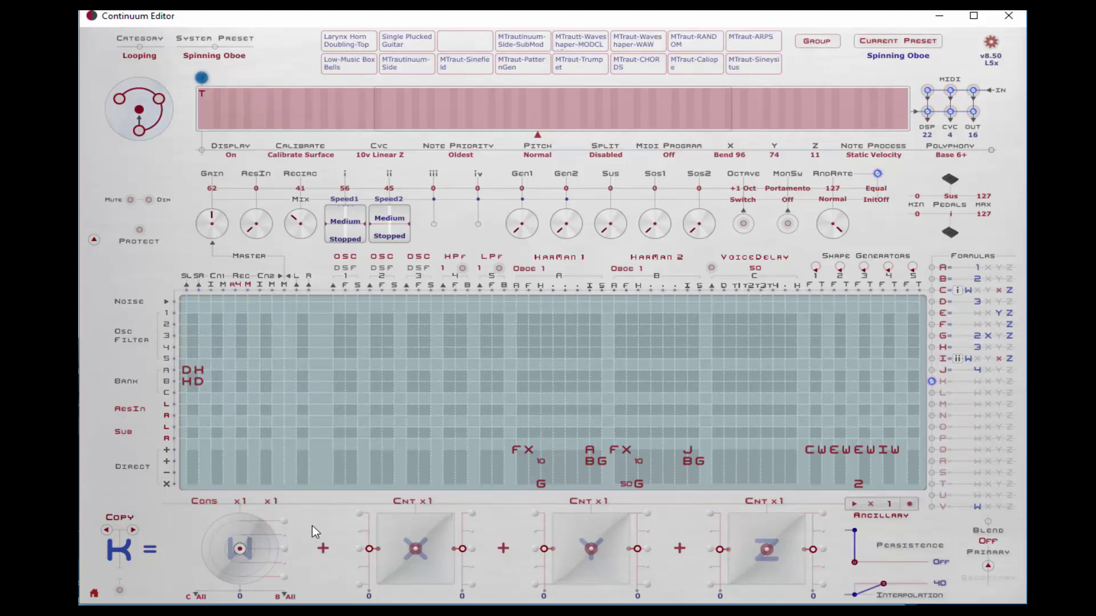
{"action": "left_click", "coordinate": [286, 526]}
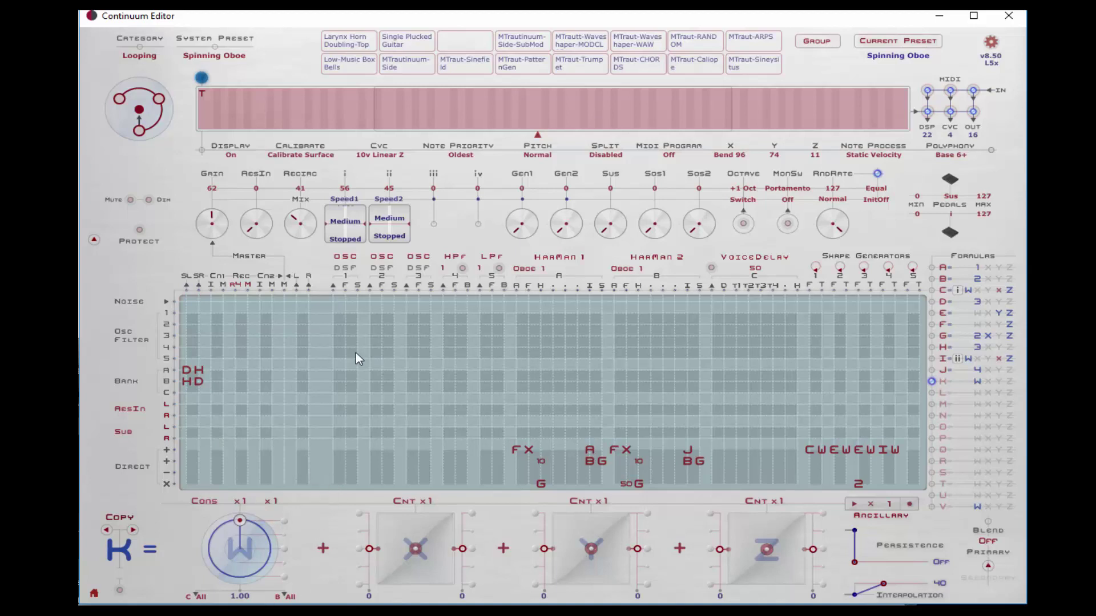
{"action": "left_click", "coordinate": [231, 536]}
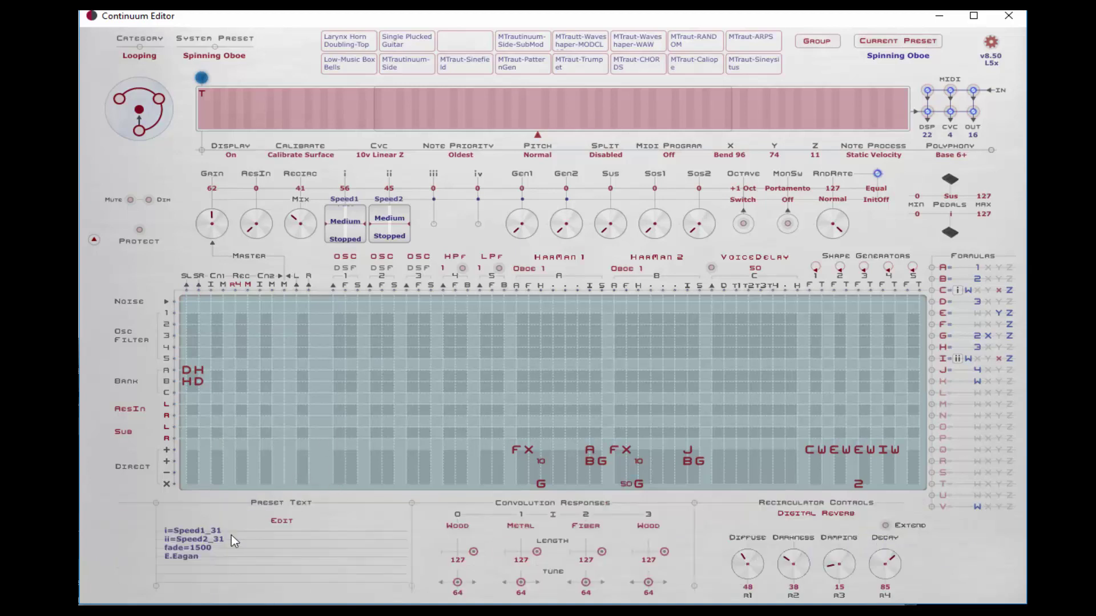
Add the line iii=Freq2 below ii=Speed2_31 in the preset text
{"action": "left_click", "coordinate": [288, 519]}
{"action": "left_click", "coordinate": [238, 540]}
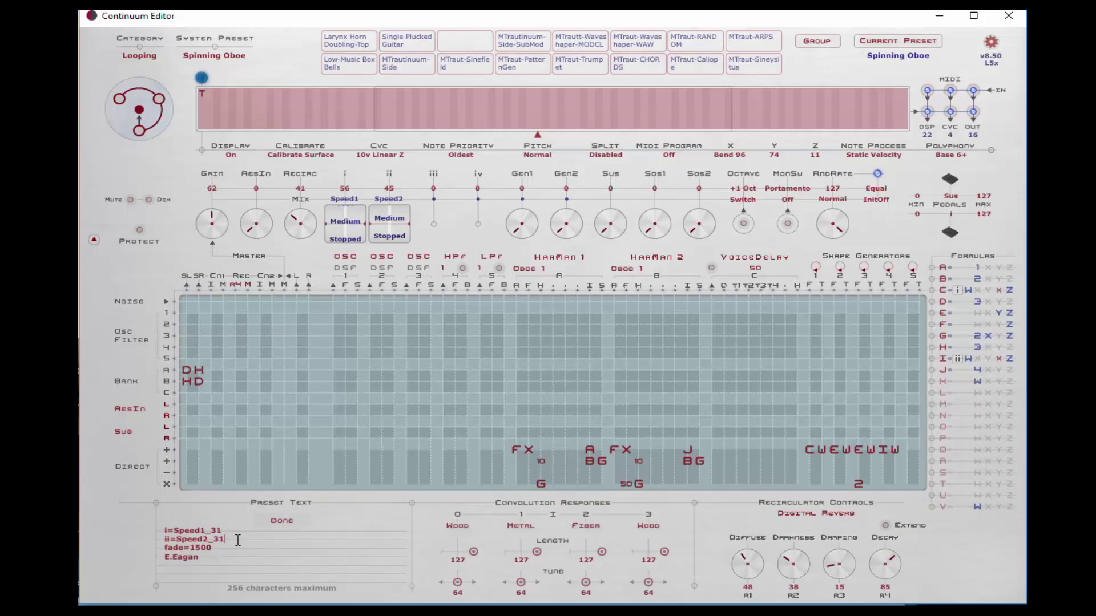
{"action": "key", "text": "Return"}
{"action": "type", "text": "iii"}
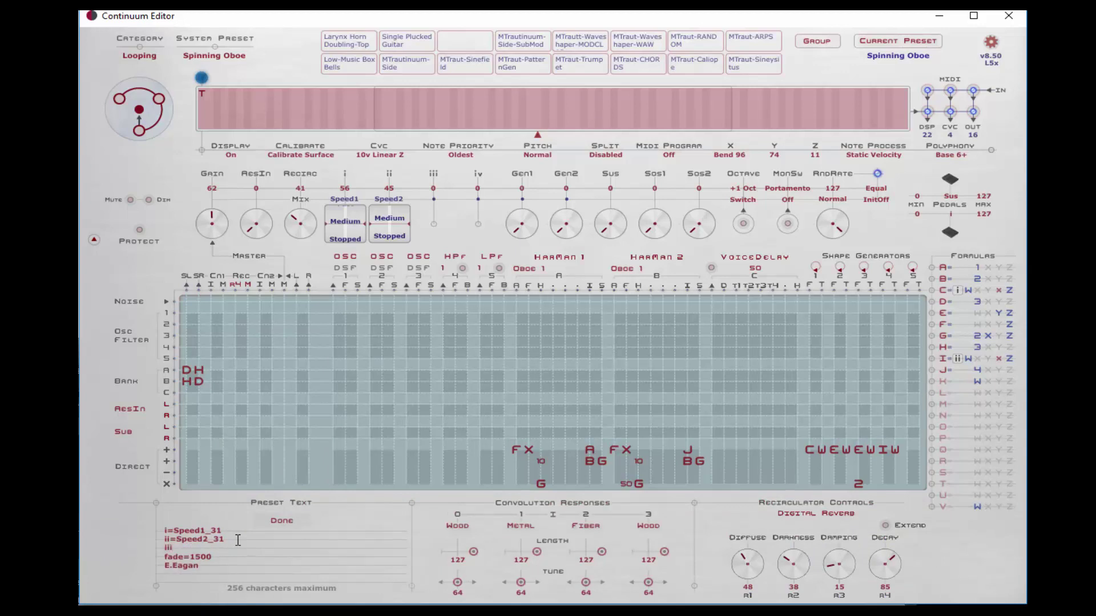
{"action": "type", "text": "=Freq2"}
Commit the Freq2 label and set formula K's Y term to 0.10 at both ends
{"action": "left_click", "coordinate": [281, 521]}
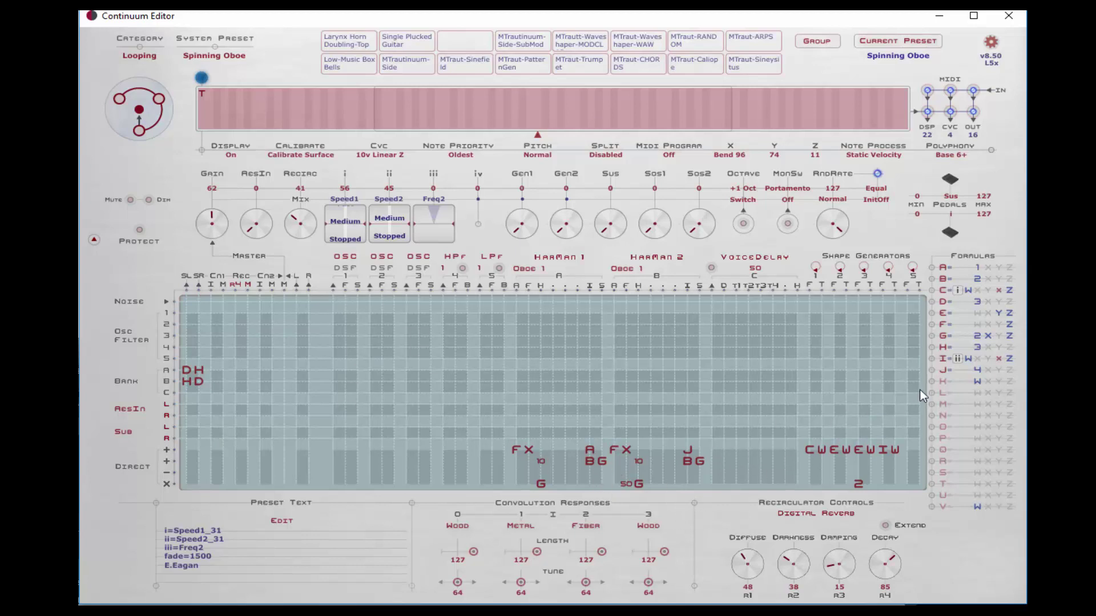
{"action": "left_click", "coordinate": [931, 381]}
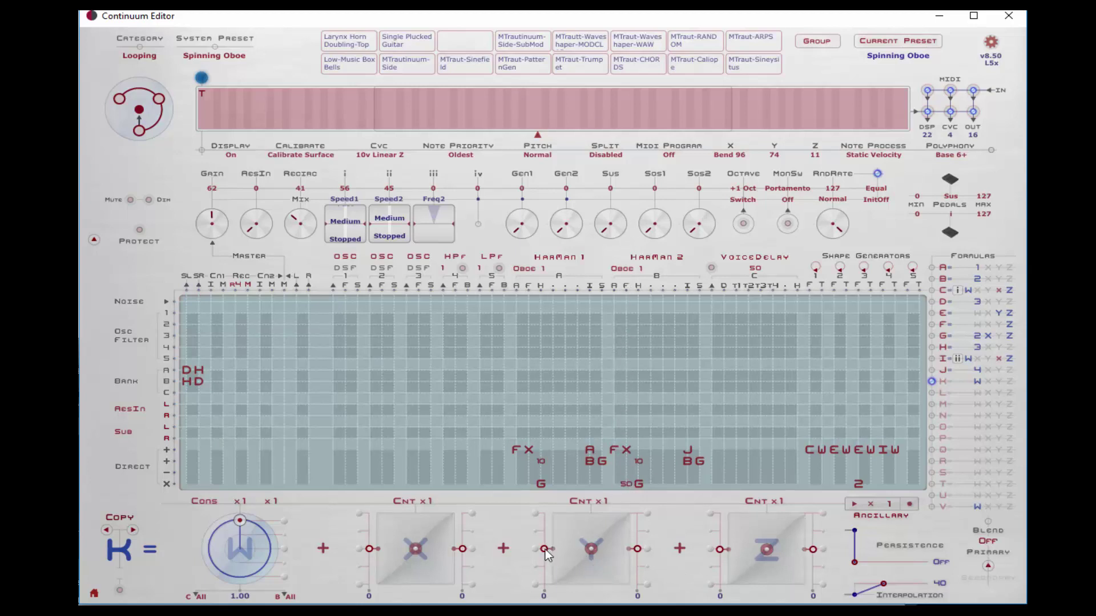
{"action": "left_click_drag", "start_coordinate": [545, 550], "coordinate": [544, 546]}
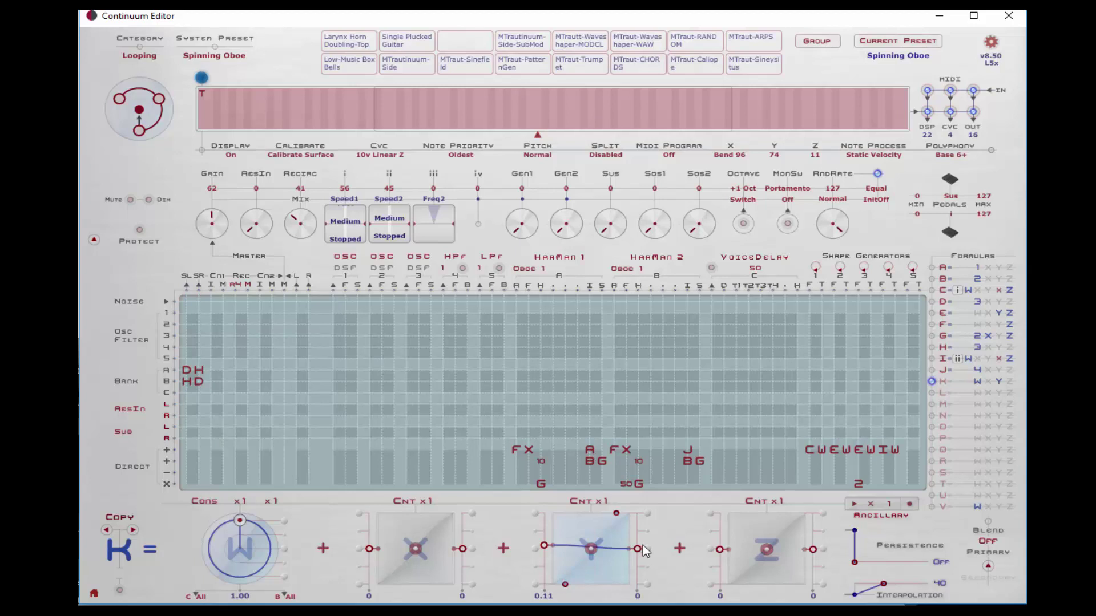
{"action": "left_click_drag", "start_coordinate": [637, 550], "coordinate": [638, 545]}
{"action": "left_click_drag", "start_coordinate": [544, 546], "coordinate": [544, 545]}
Give formula K's constant a x10 multiplier and a value of 1.9
{"action": "left_click", "coordinate": [240, 502]}
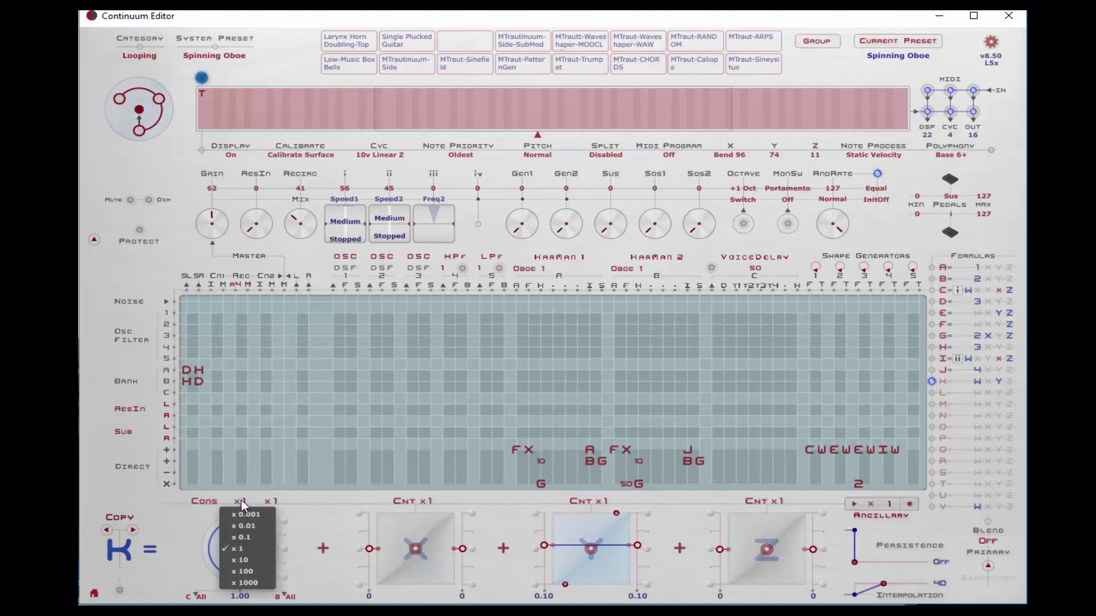
{"action": "left_click", "coordinate": [247, 558]}
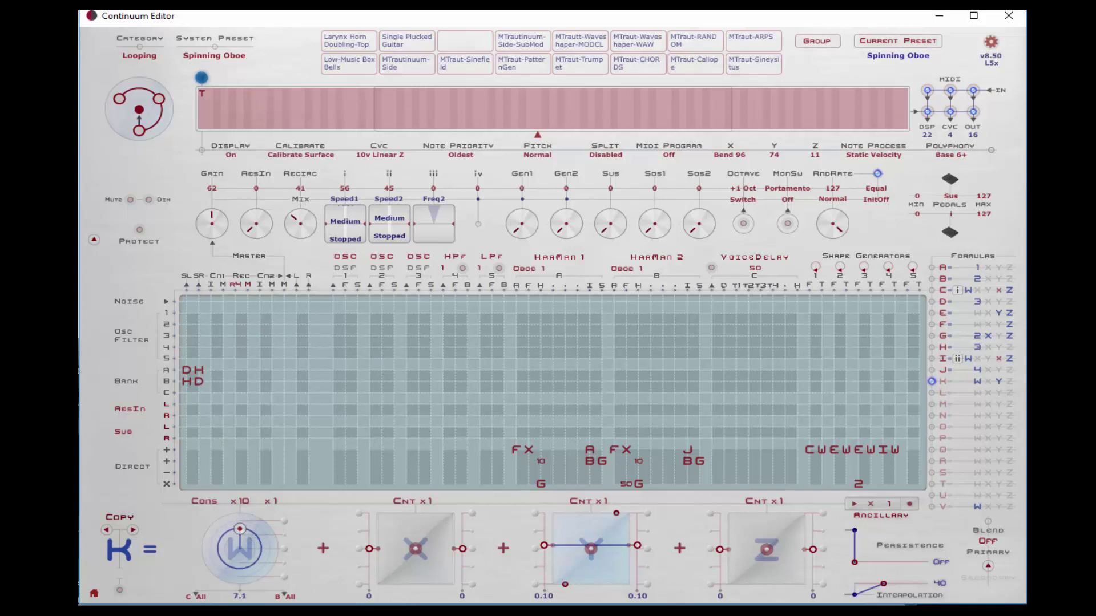
{"action": "left_click_drag", "start_coordinate": [240, 545], "coordinate": [240, 571]}
Scale K's constant by x iii, replace the X-row 50 cell with K, and set Freq2 to 55
{"action": "left_click", "coordinate": [273, 502]}
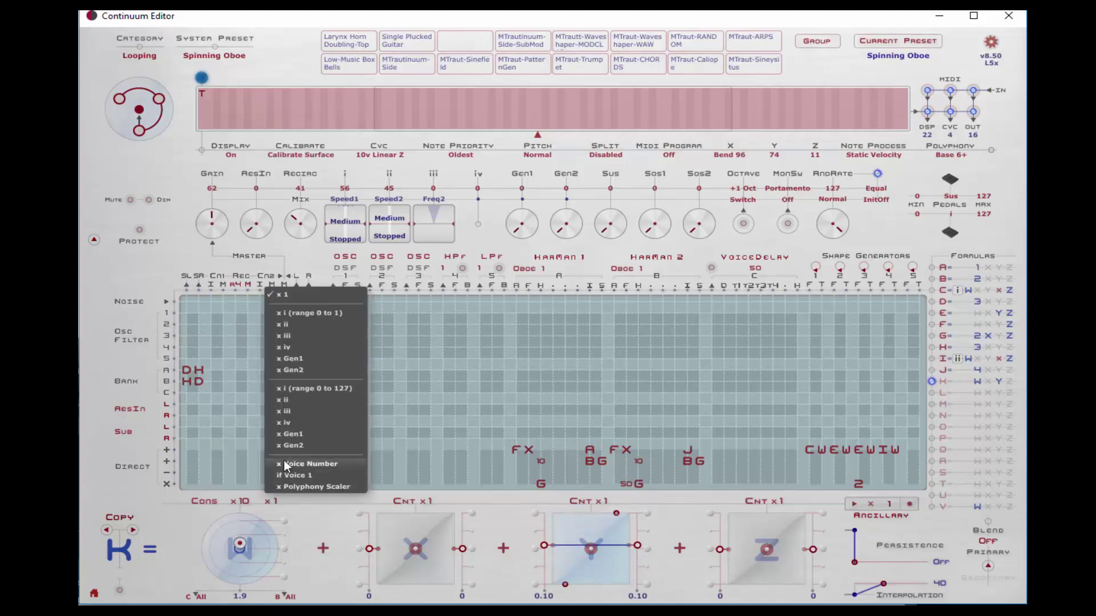
{"action": "left_click", "coordinate": [290, 337]}
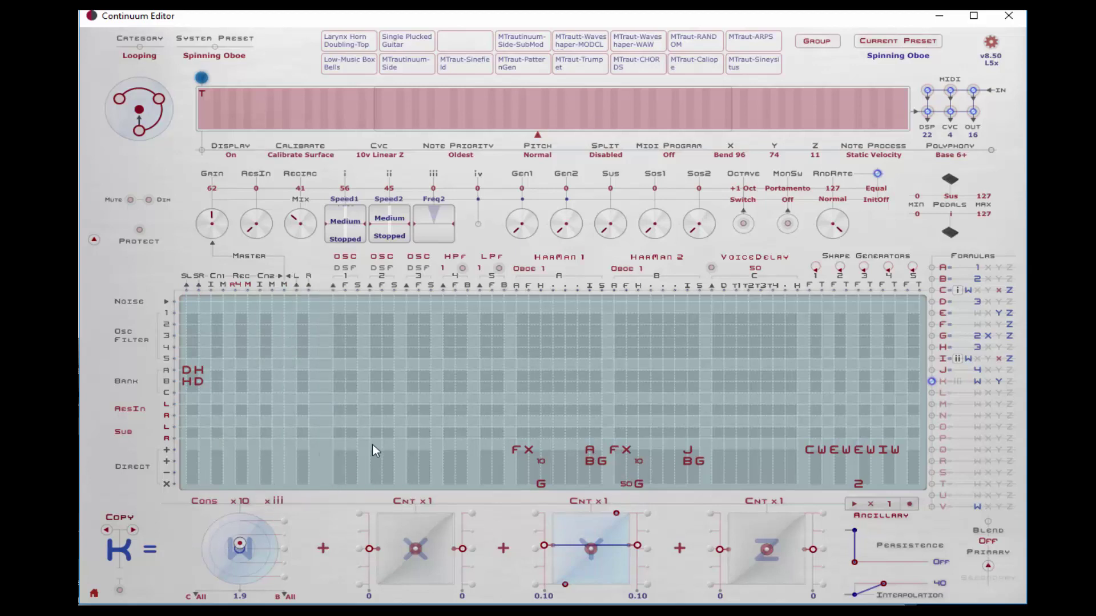
{"action": "left_click", "coordinate": [630, 485]}
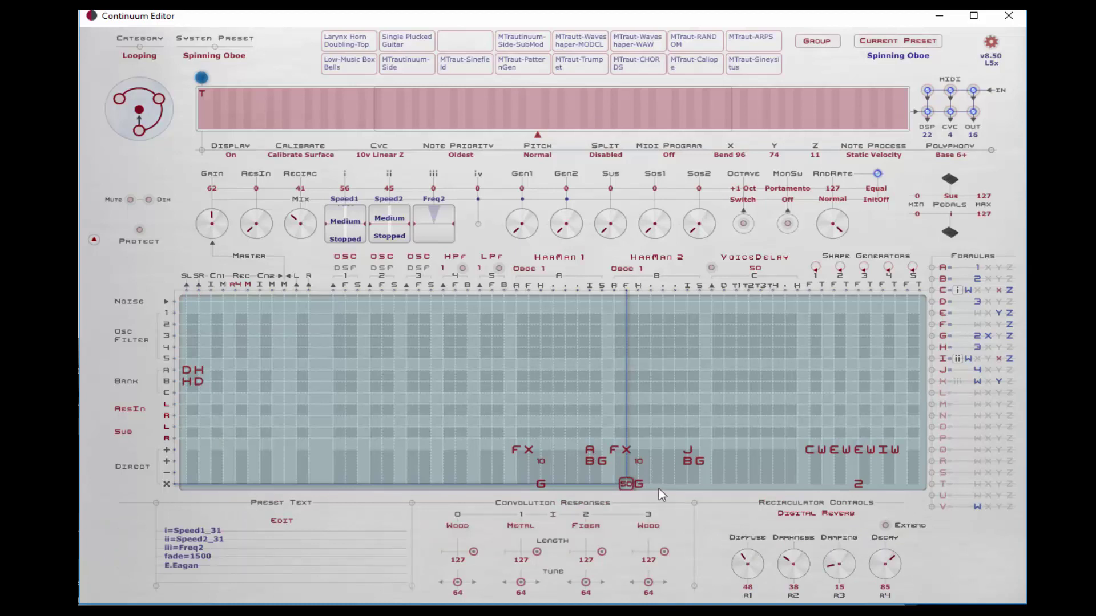
{"action": "key", "text": "k"}
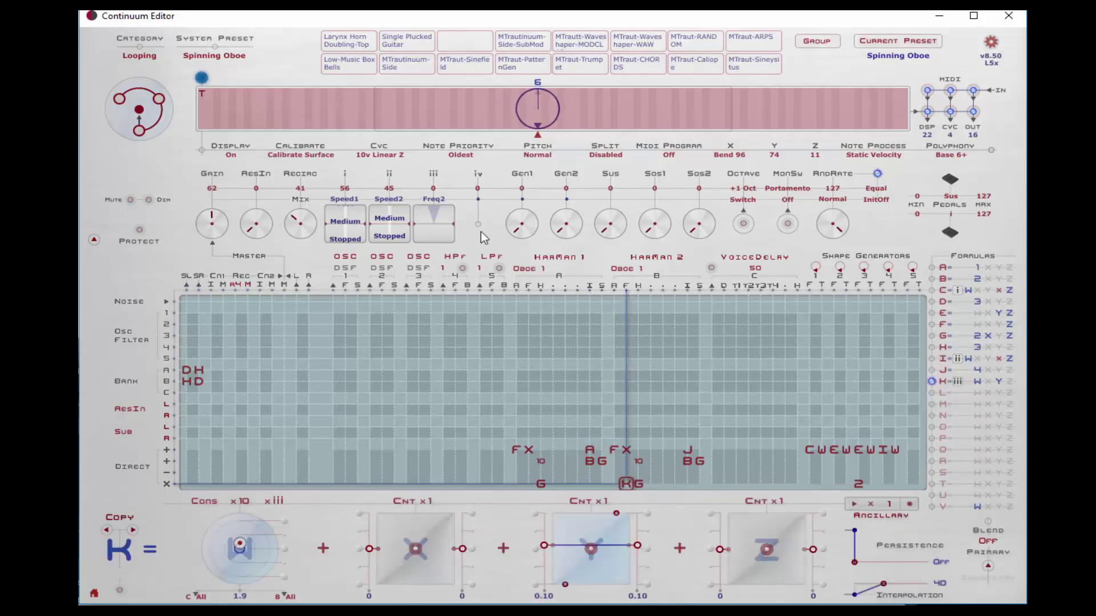
{"action": "left_click_drag", "start_coordinate": [442, 238], "coordinate": [437, 218]}
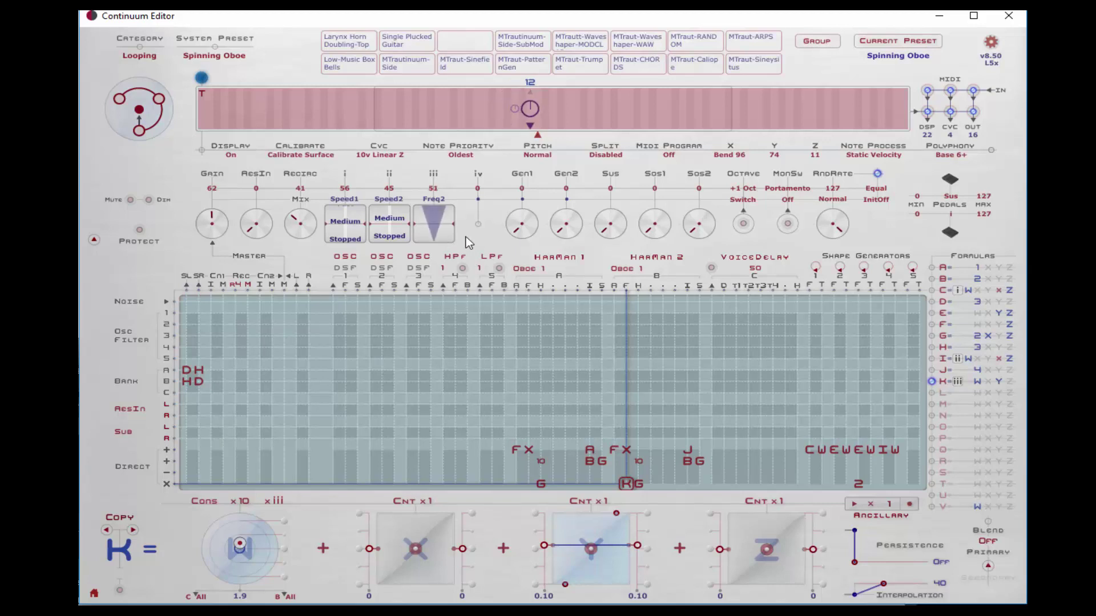
{"action": "mouse_move", "coordinate": [442, 236]}
{"action": "left_mouse_down"}
{"action": "mouse_move", "coordinate": [440, 222]}
{"action": "mouse_move", "coordinate": [447, 242]}
{"action": "left_mouse_up"}
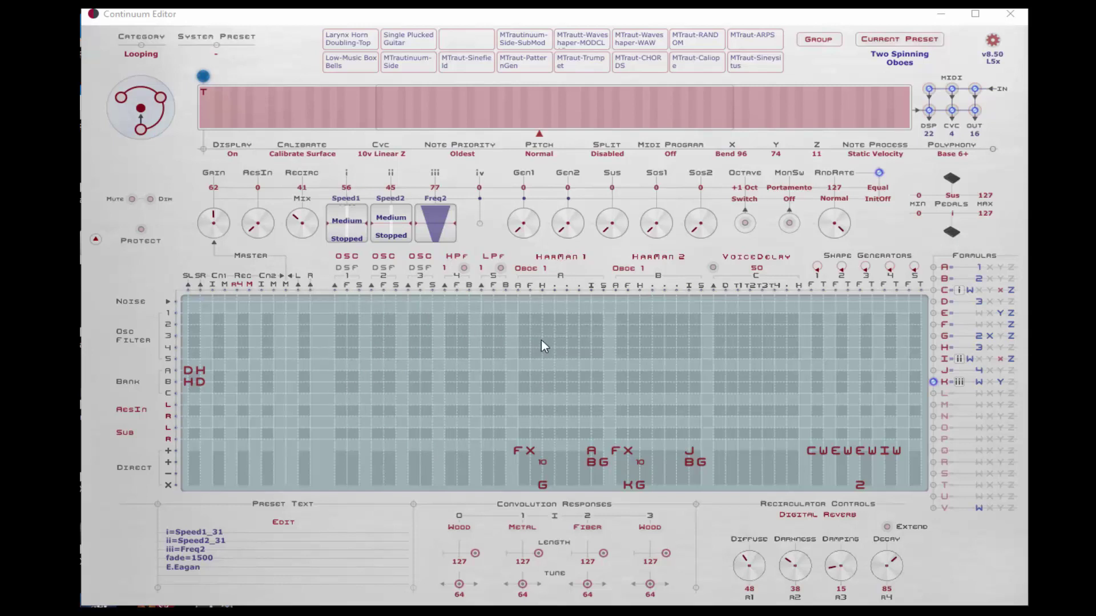
{"action": "left_click", "coordinate": [543, 258]}
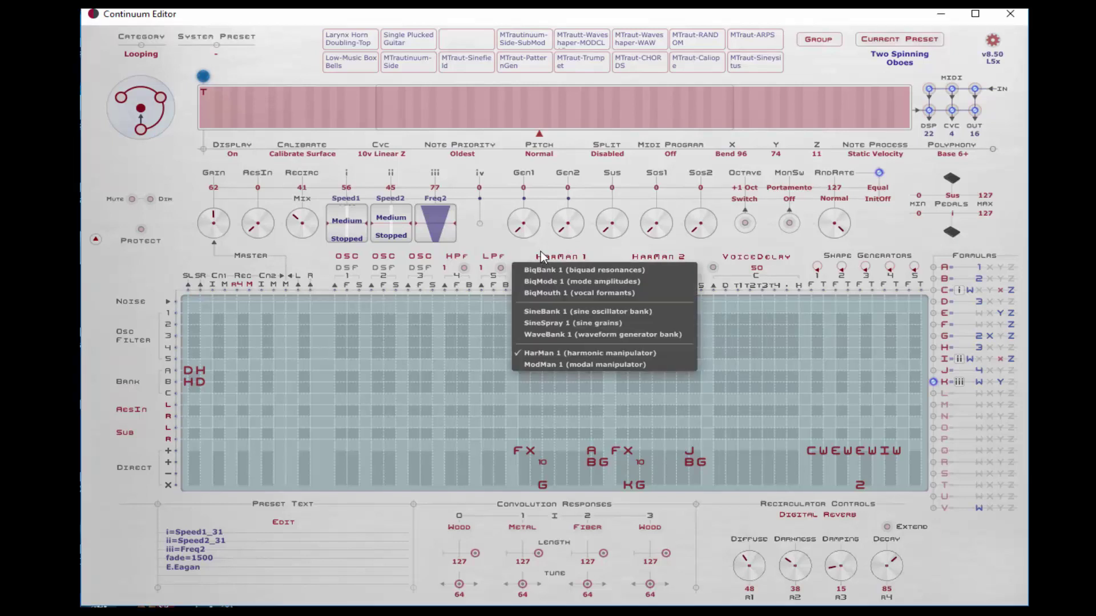
{"action": "left_click", "coordinate": [608, 250]}
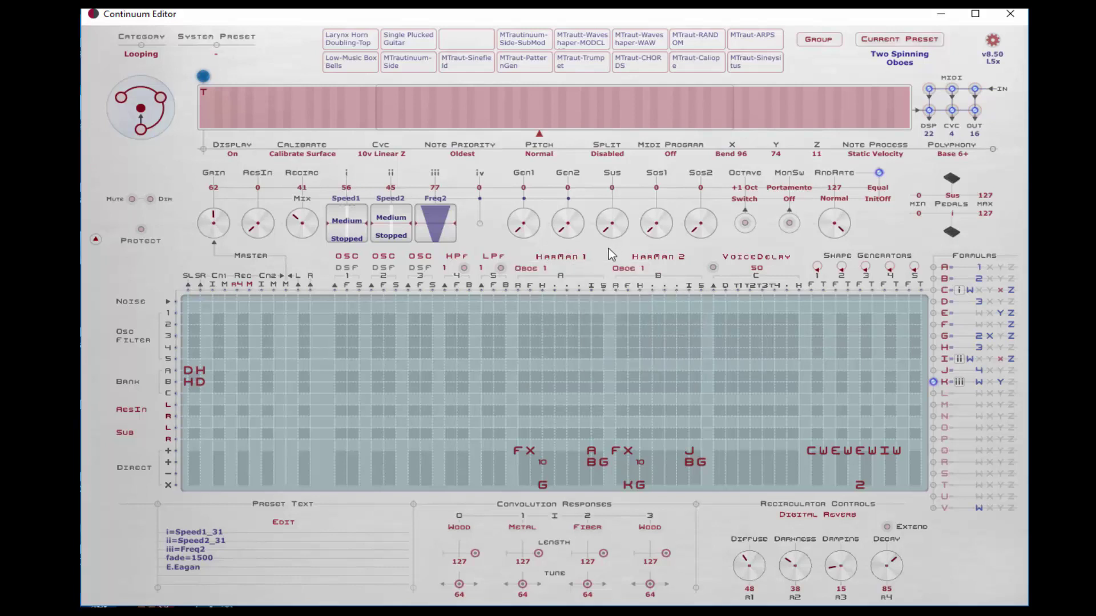